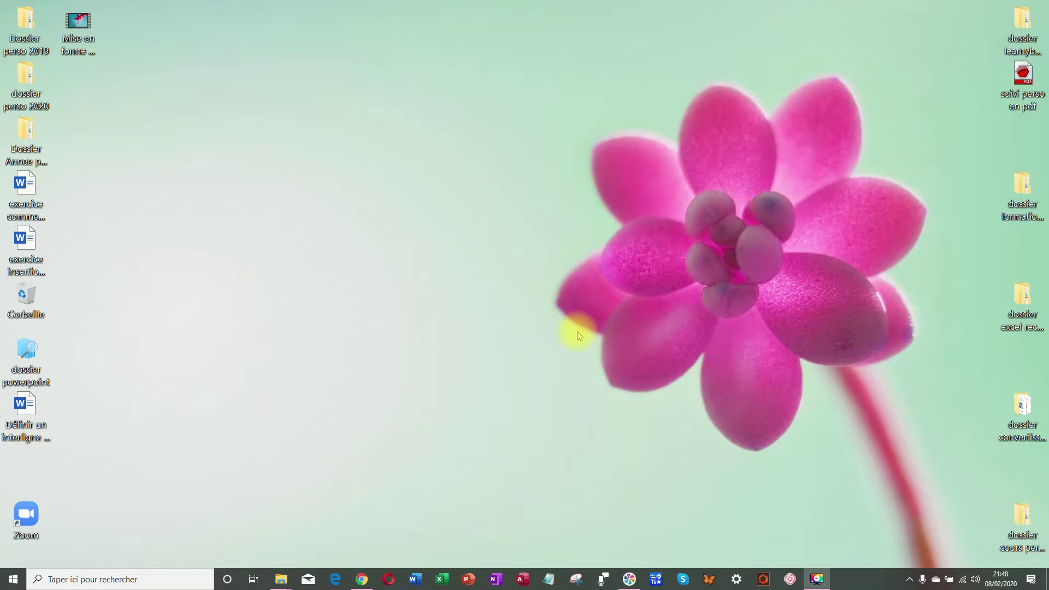
Step: Open a new blank Word document and insert a table with 4 rows and 6 columns
left_click(416, 580)
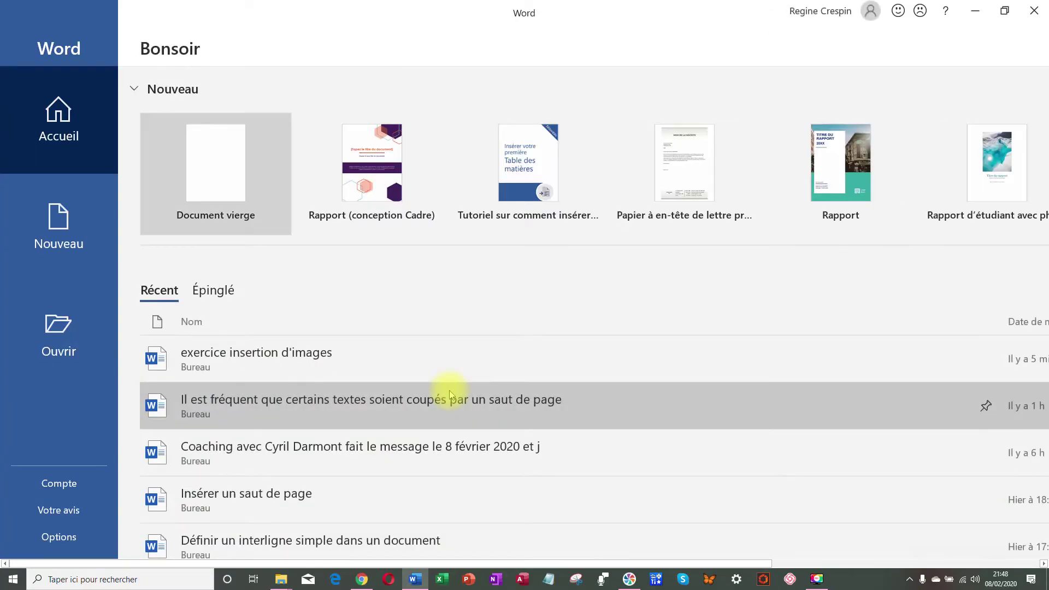
left_click(226, 183)
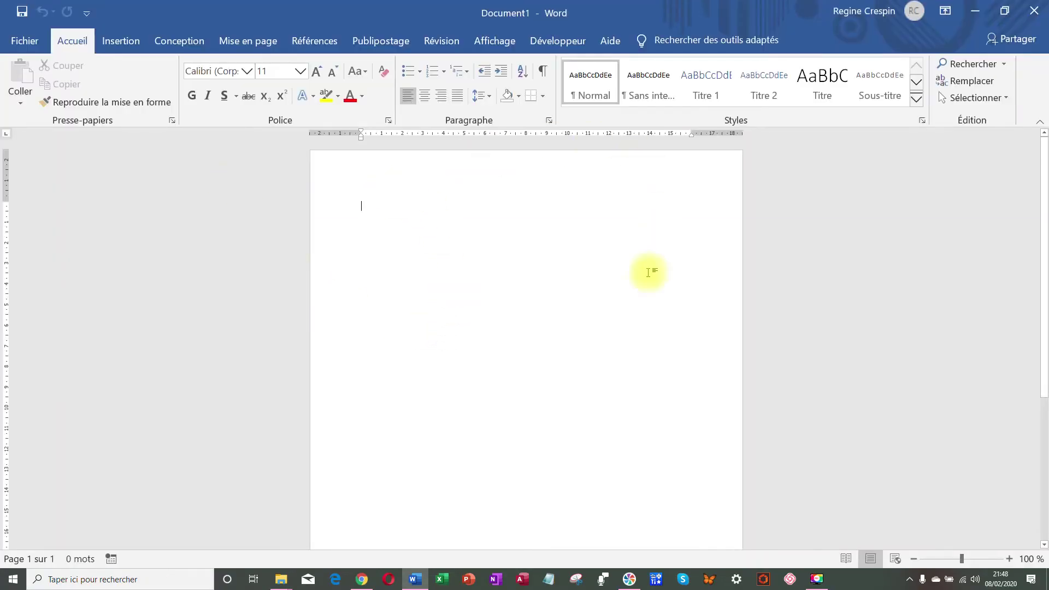
left_click(121, 42)
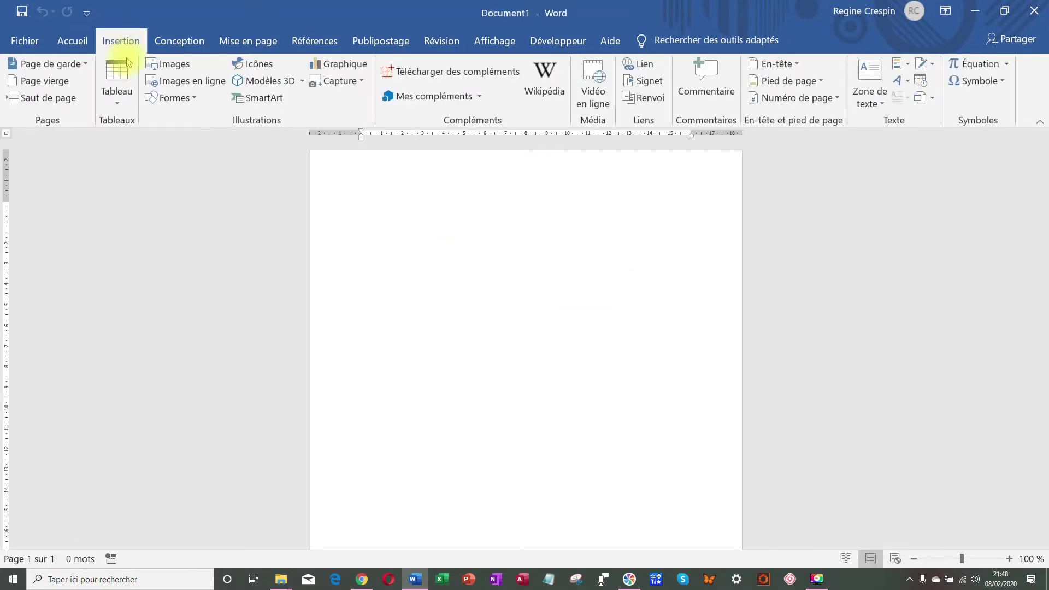
left_click(119, 105)
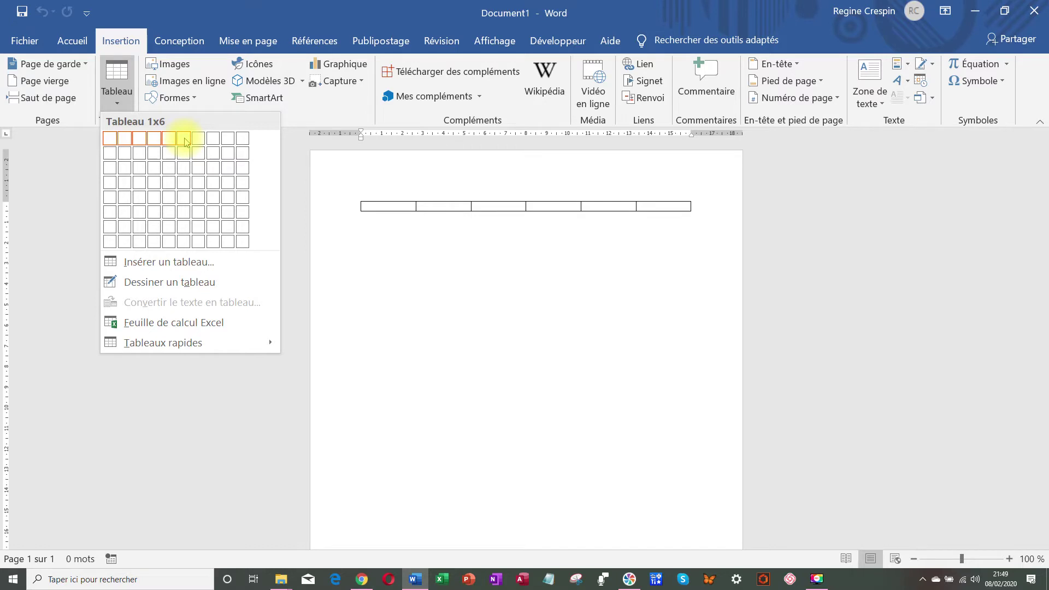
left_click(184, 183)
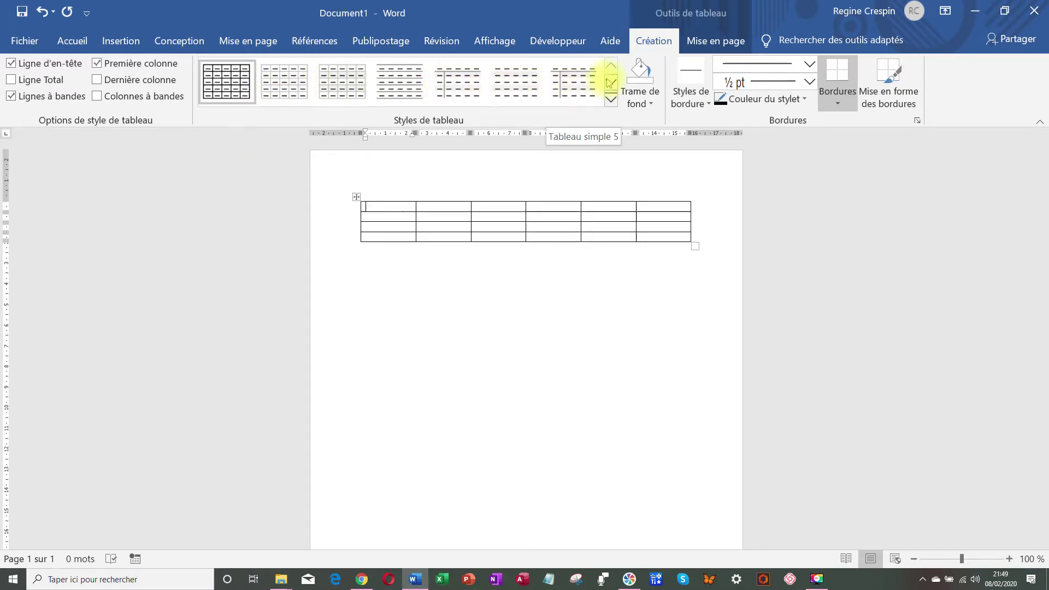
Step: Apply the orange banded grid style to the table and enter "texte" in the first cell of its second row
left_click(611, 100)
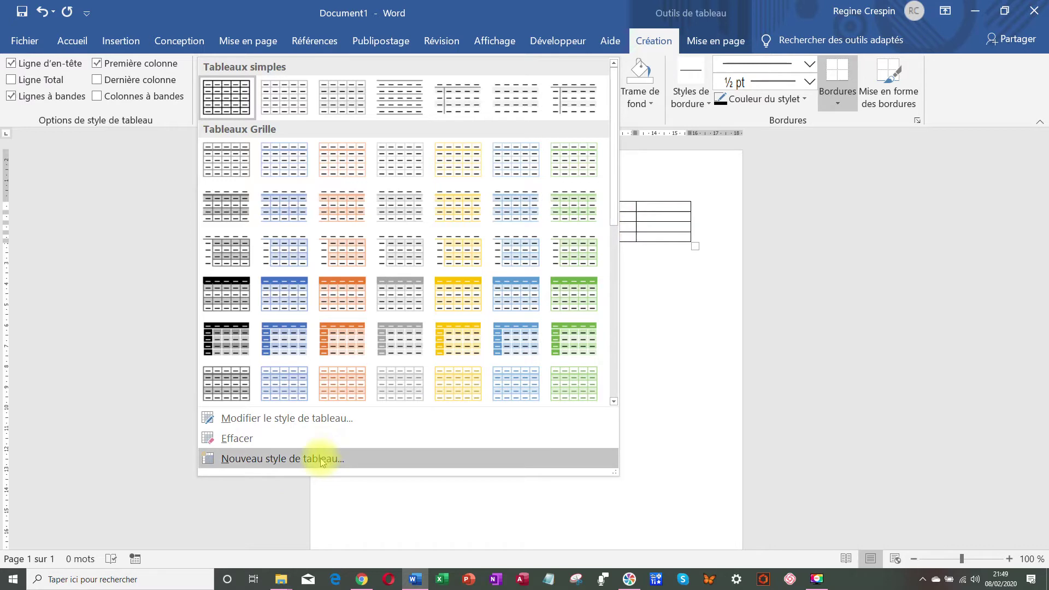
left_click(356, 202)
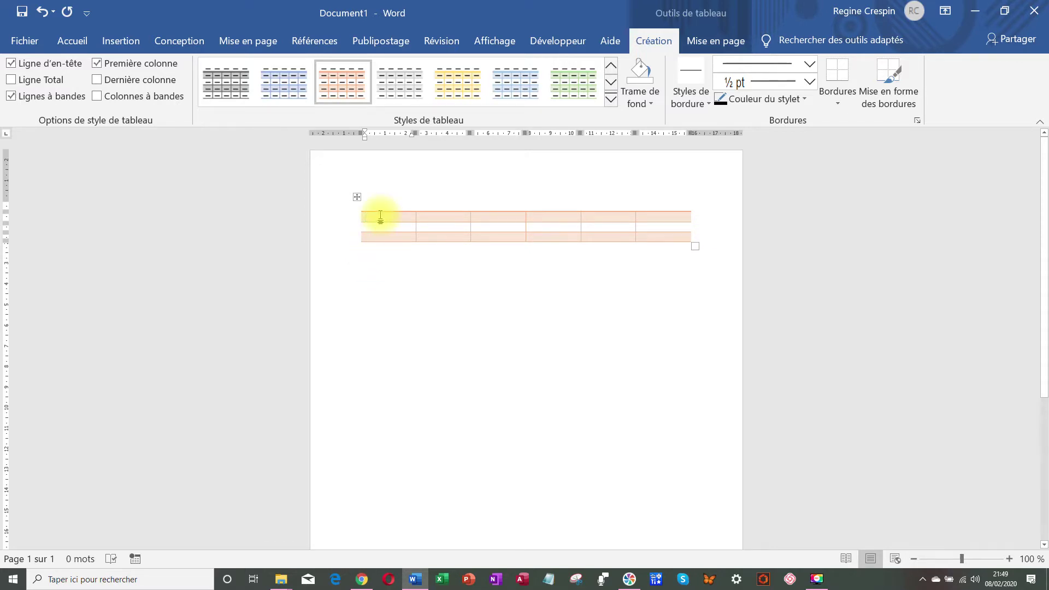
type("texte")
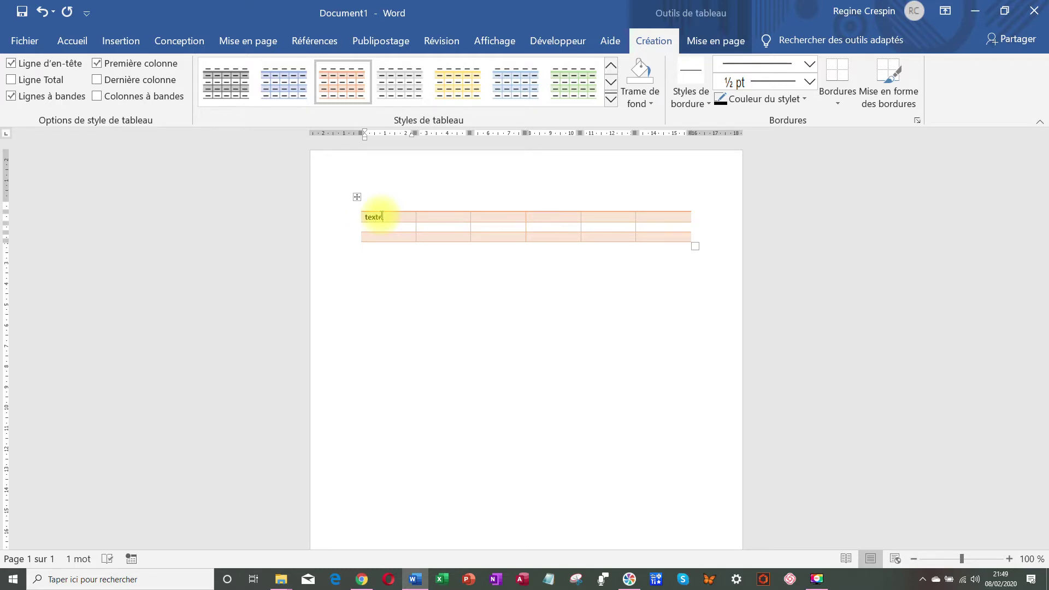
Step: Format the word "texte" at size 16 with red font colour and yellow highlighting
left_click_drag(385, 215, 360, 216)
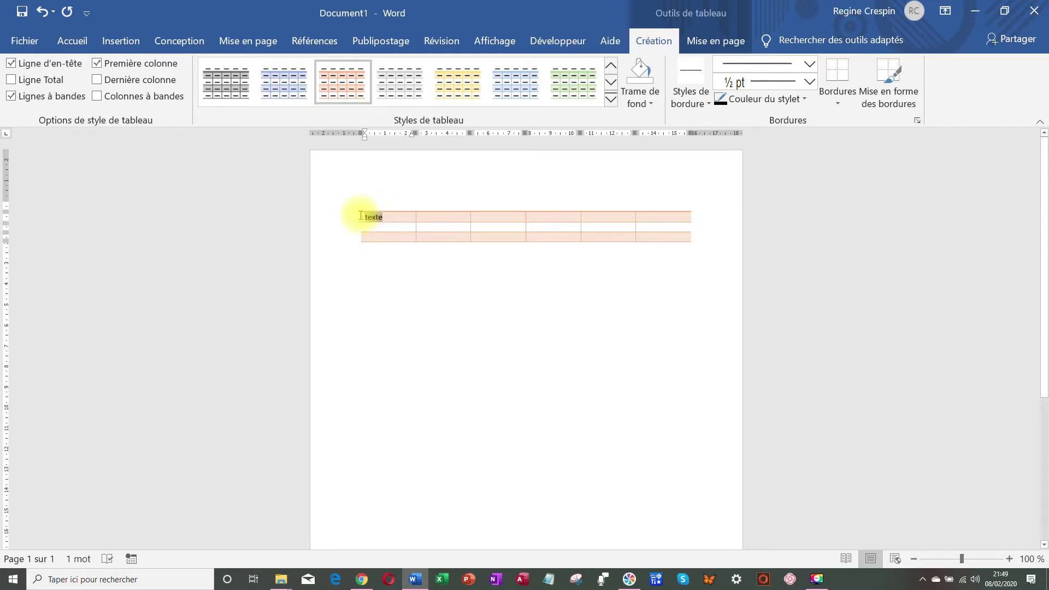
left_click(72, 41)
left_click(300, 71)
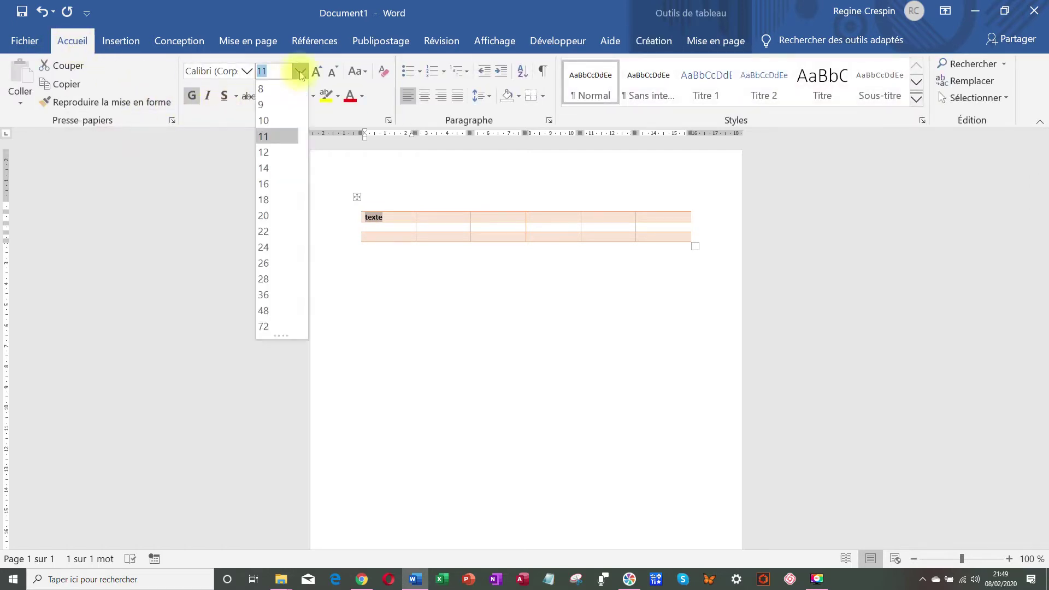
left_click(284, 185)
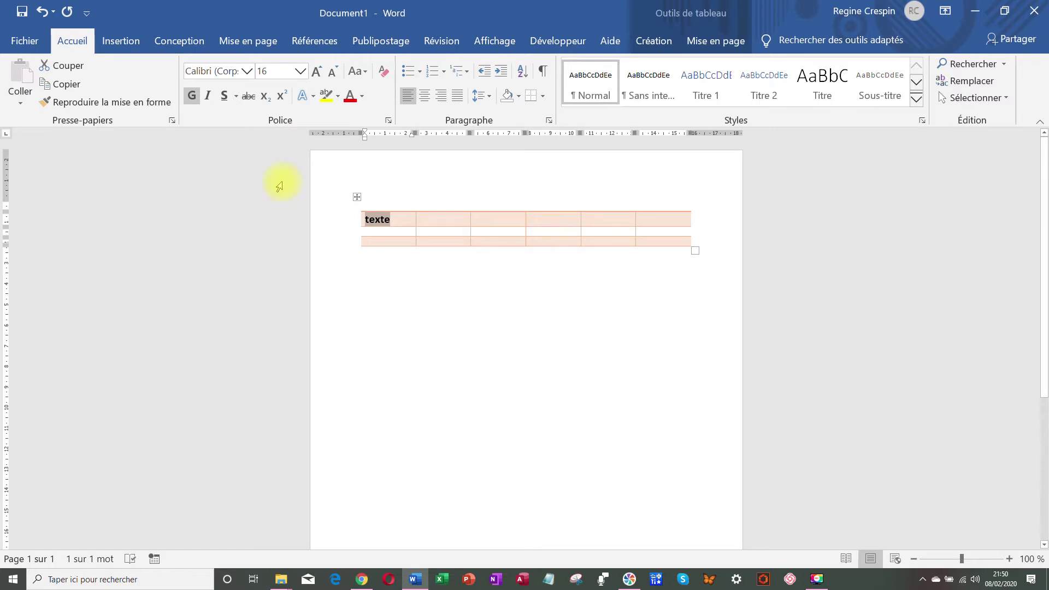
left_click(353, 103)
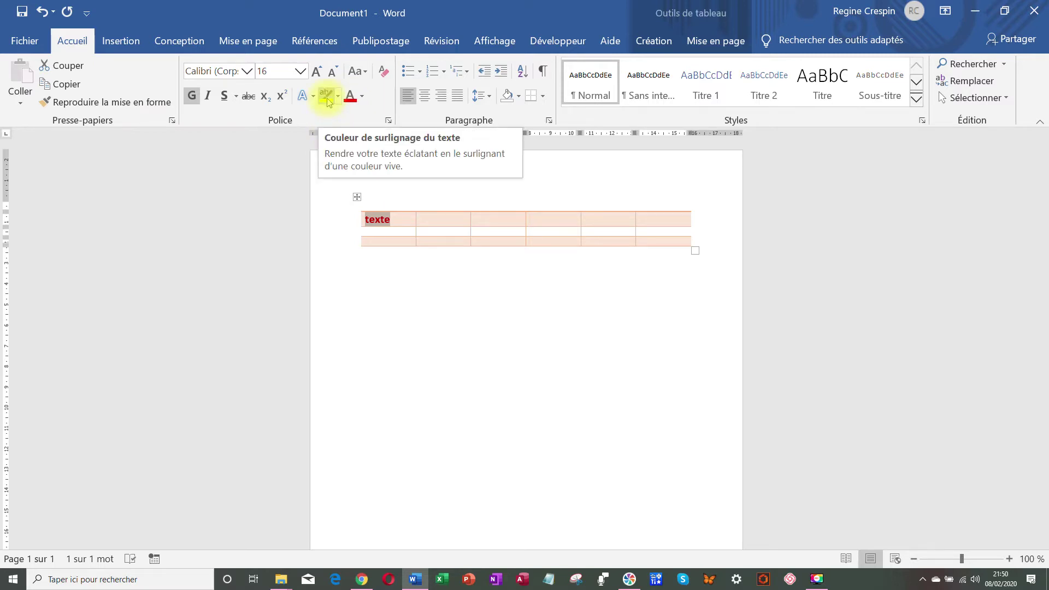
left_click(325, 97)
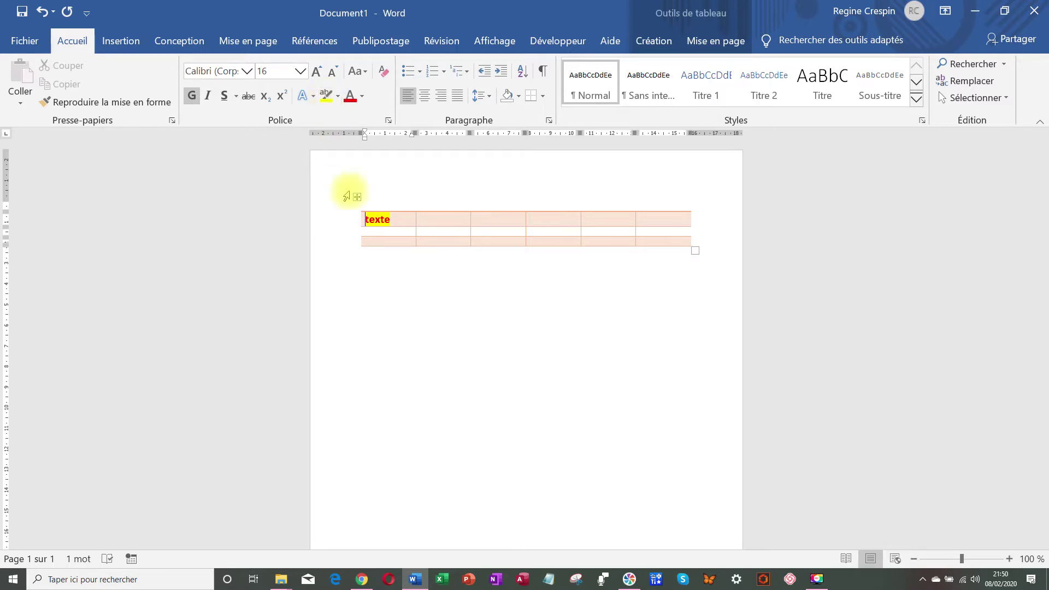
left_click(407, 268)
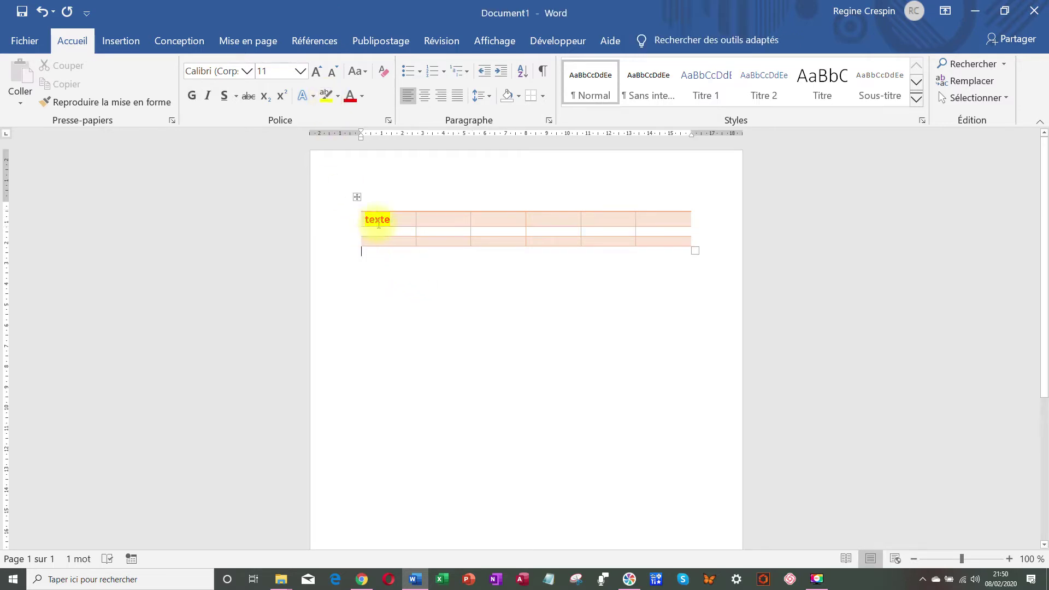
Step: Add five line breaks after the highlighted word to make its table row taller
left_click(379, 223)
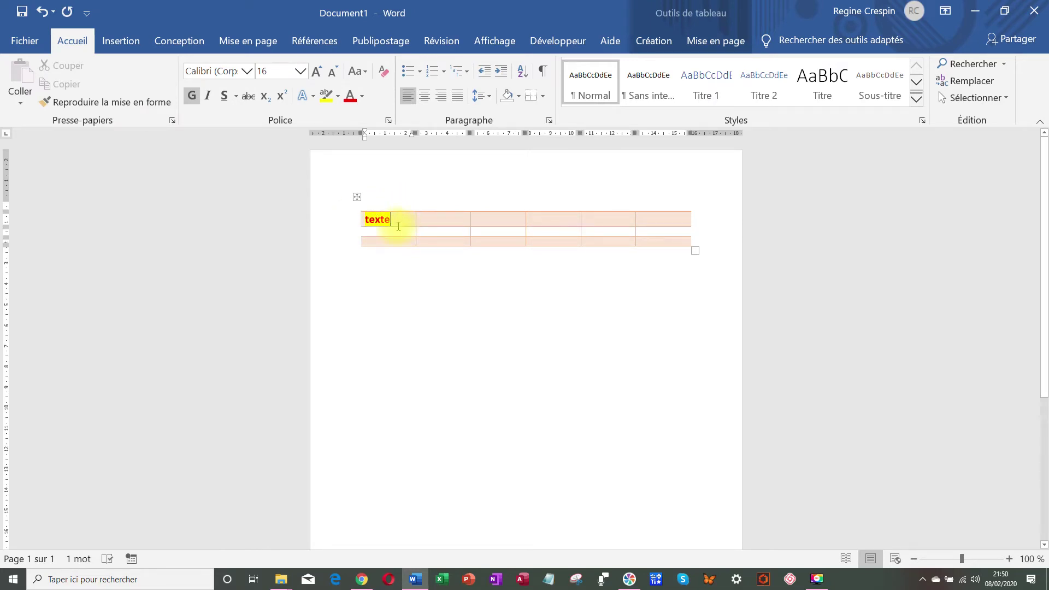
key("Return")
key("Return")
key("Return")
key("Return")
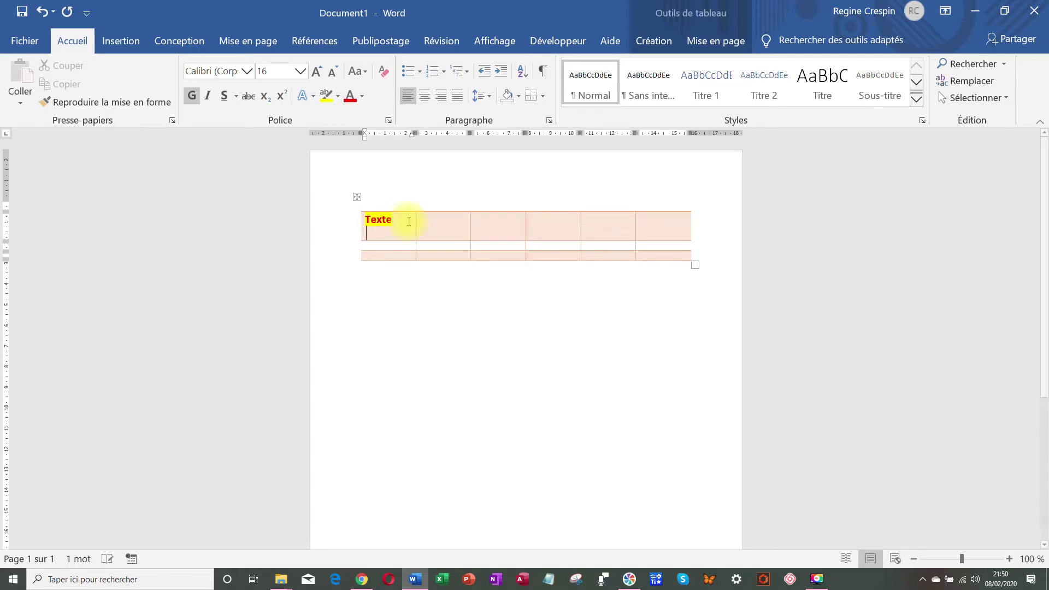
key("Return")
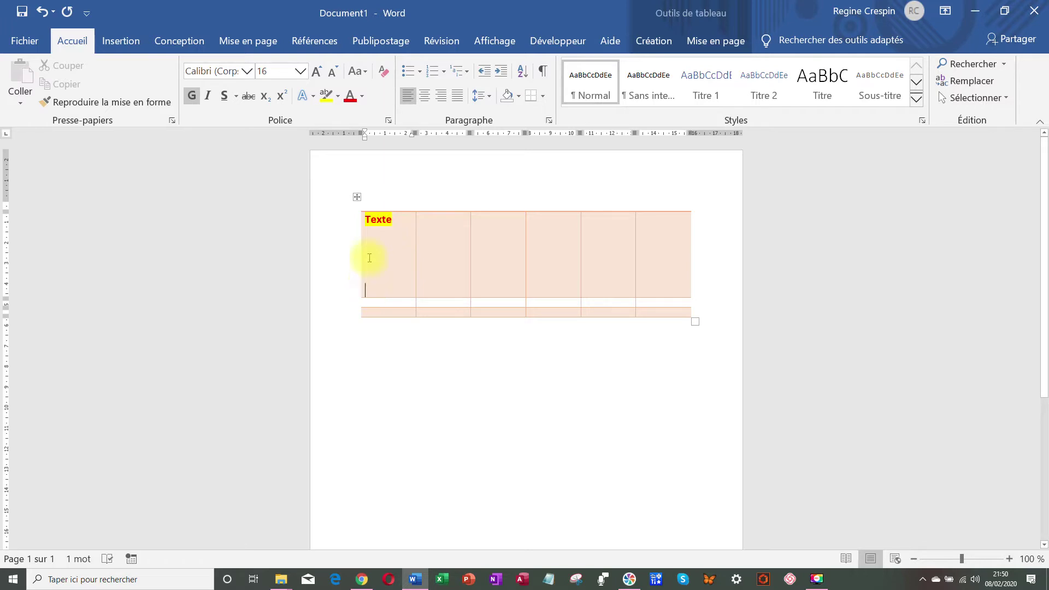
Step: Remove four of the empty lines below the highlighted word, leaving one in the cell
left_click(370, 238)
left_click(381, 292)
key("BackSpace")
key("BackSpace")
key("BackSpace")
key("BackSpace")
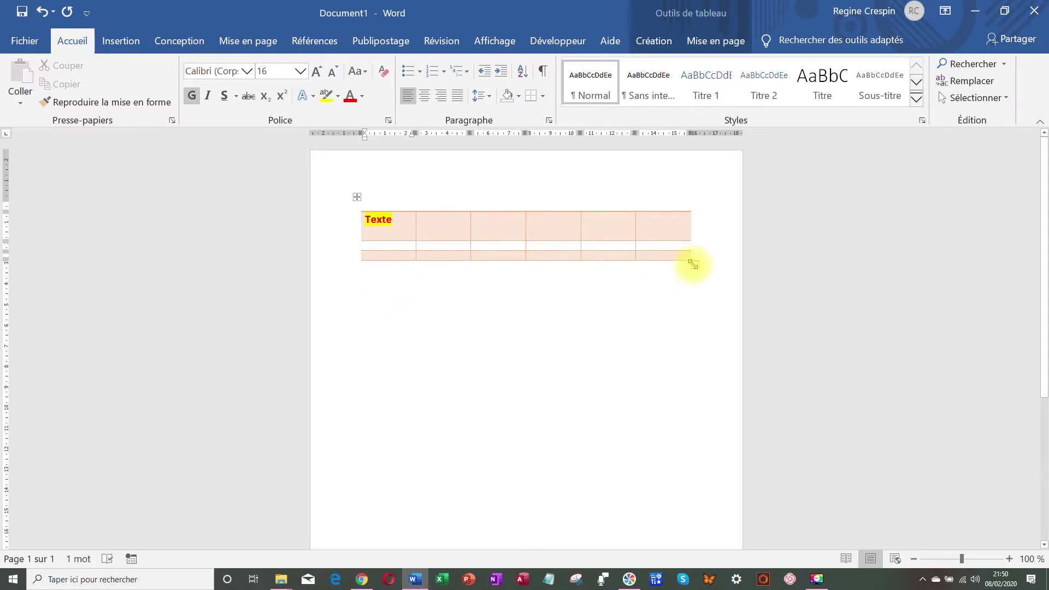
Step: Widen the orange table slightly beyond the page's right margin, keeping its height
mouse_move(692, 264)
left_mouse_down()
mouse_move(686, 400)
mouse_move(681, 253)
mouse_move(711, 265)
left_mouse_up()
left_click(623, 344)
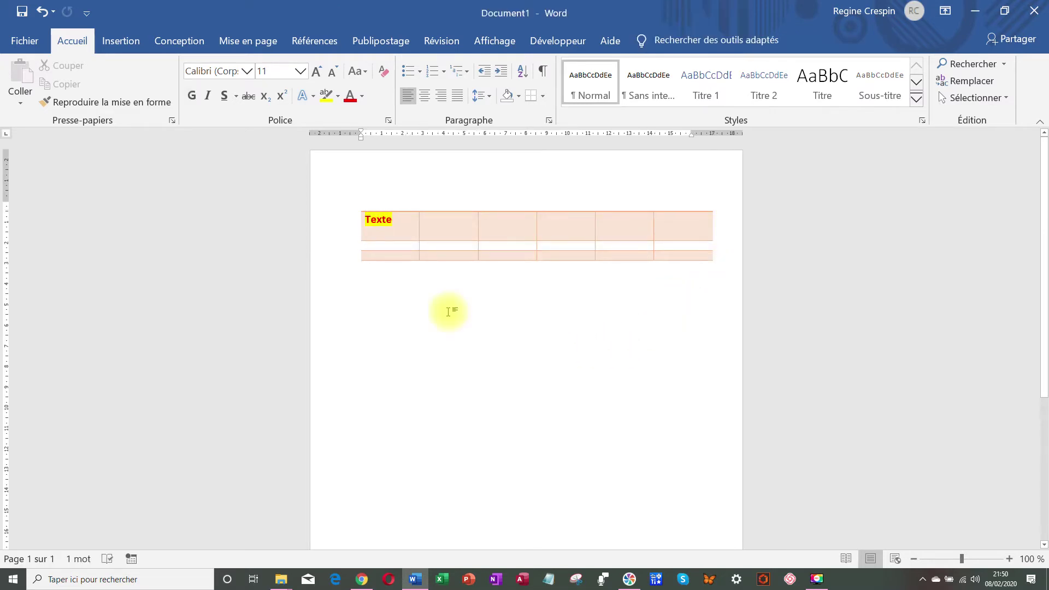
left_click(369, 255)
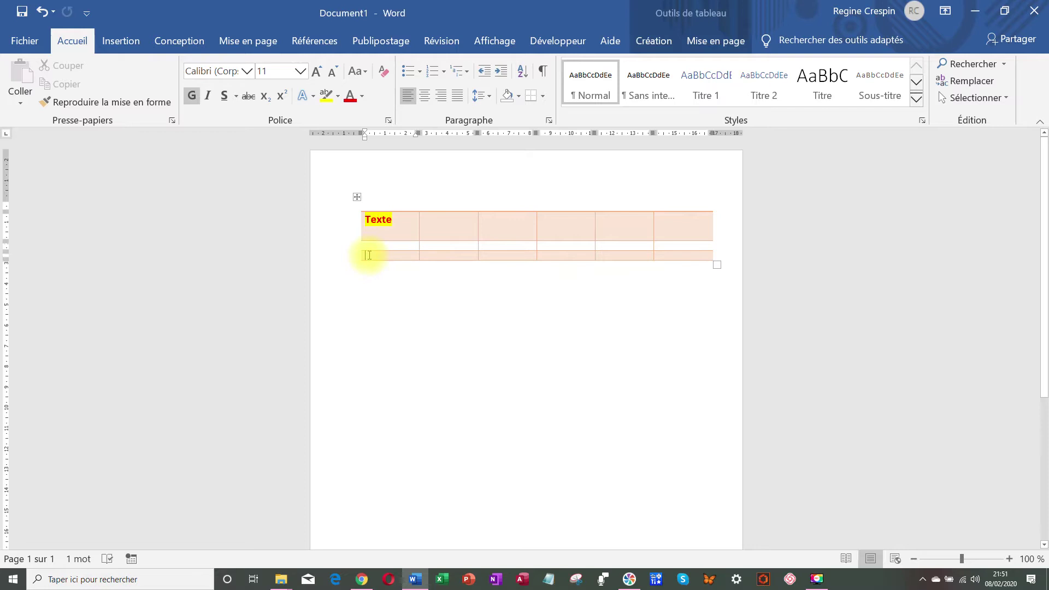
Step: Insert a second table with 10 columns and 5 rows directly below the orange table, keeping automatic fixed column width
left_click(497, 320)
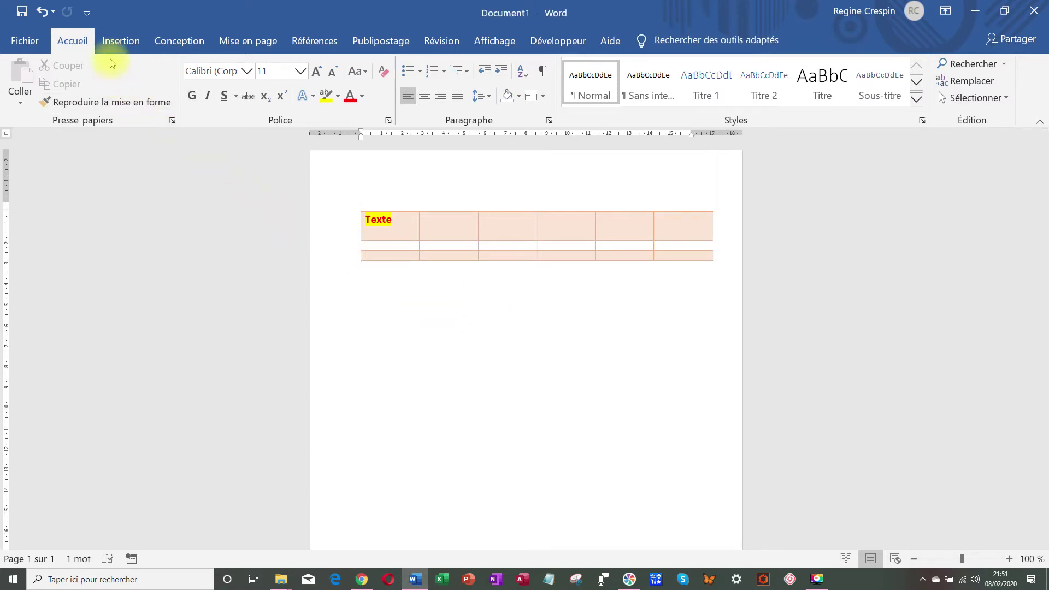
left_click(119, 44)
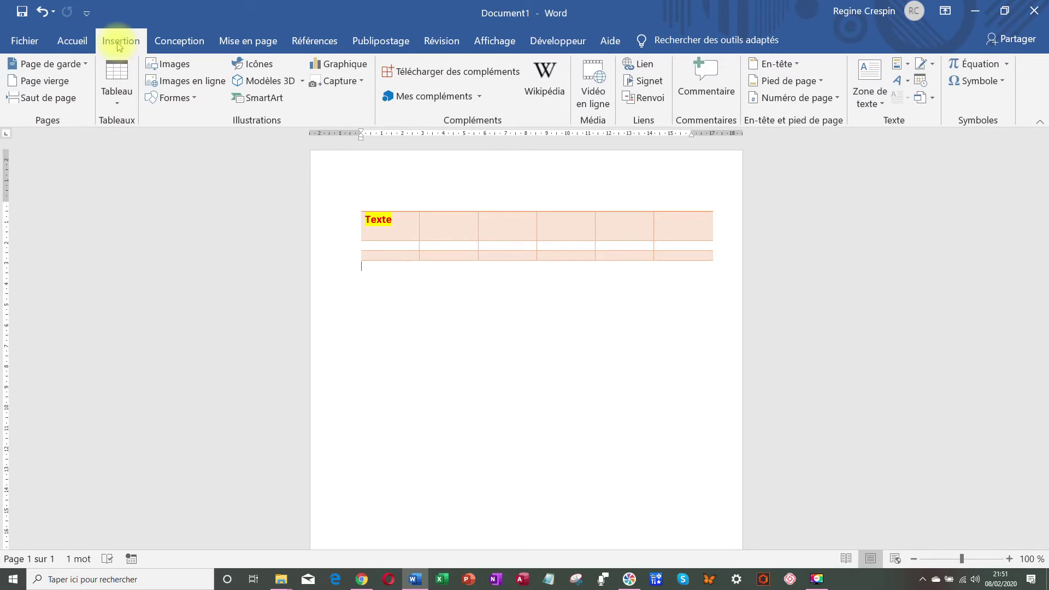
left_click(119, 101)
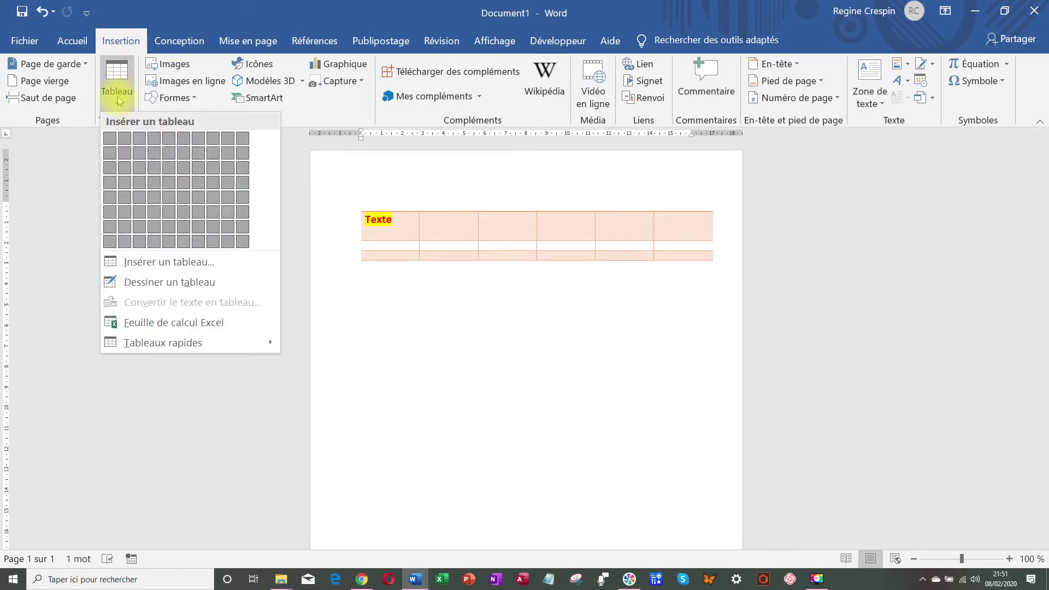
left_click(188, 266)
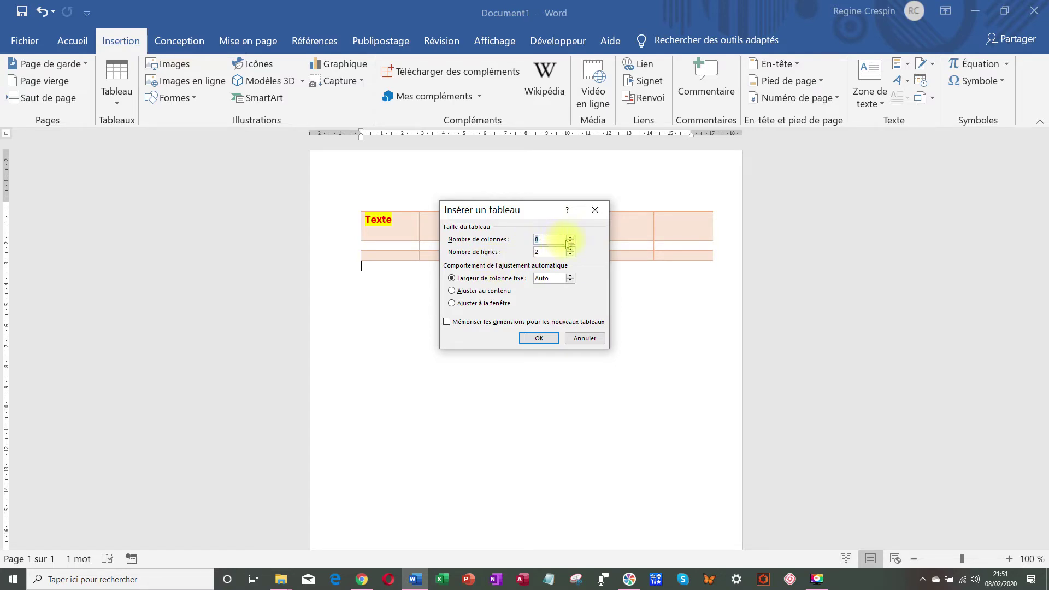
left_click(570, 237)
left_click(570, 238)
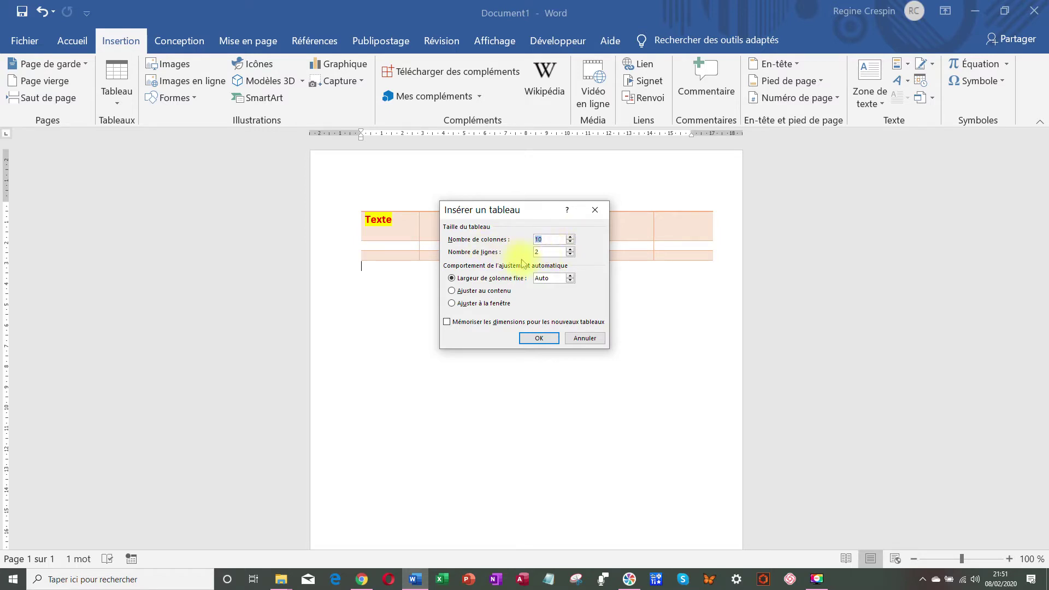
left_click(570, 255)
left_click(571, 250)
left_click(571, 254)
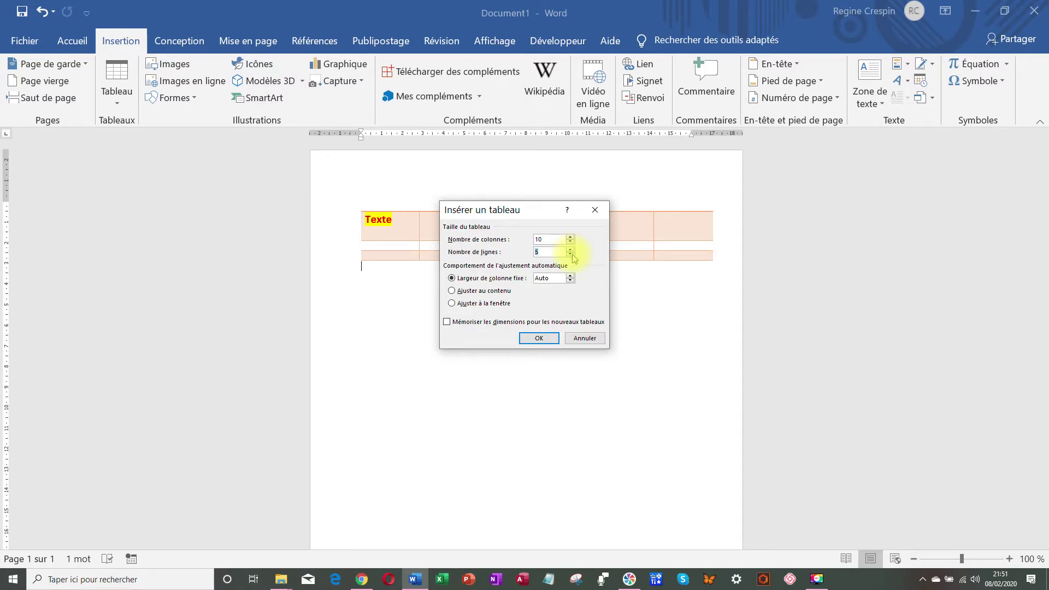
left_click(537, 338)
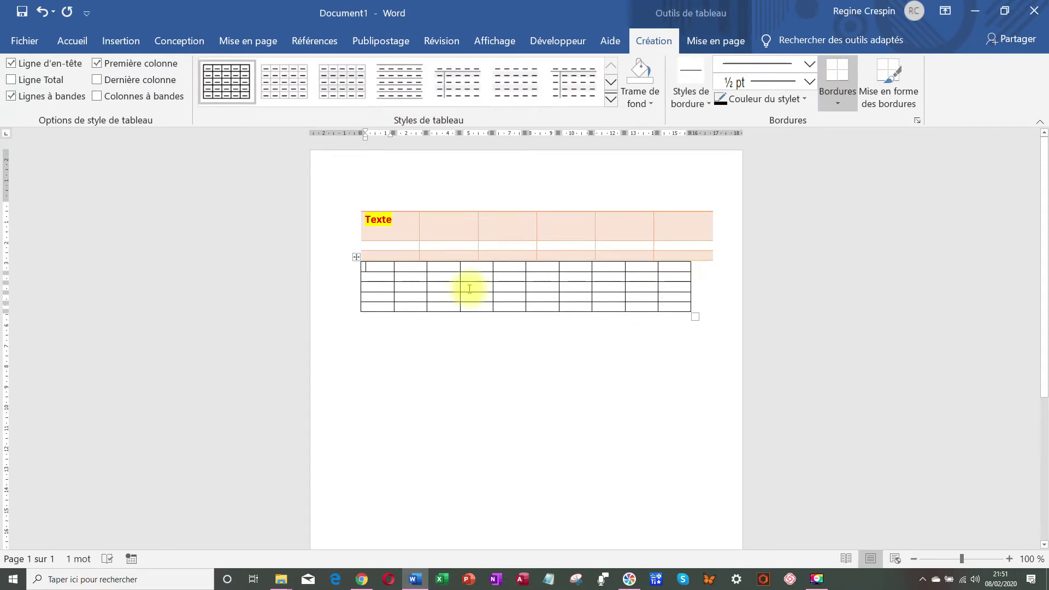
Step: Enlarge the 10-column table to much taller rows and enter "texte" in its first cell
left_click_drag(377, 264, 615, 315)
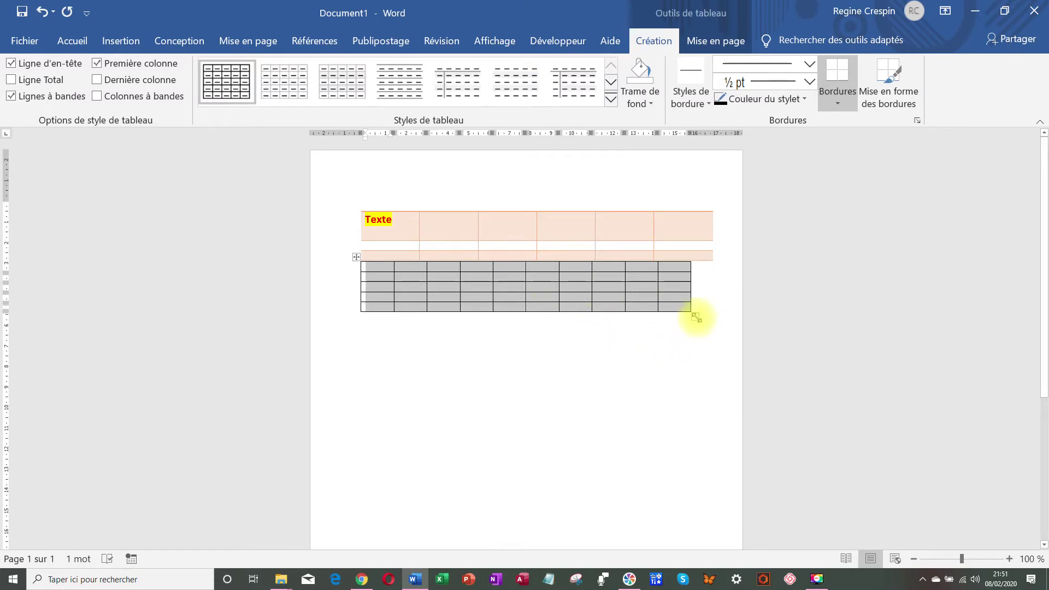
left_click_drag(696, 317, 702, 459)
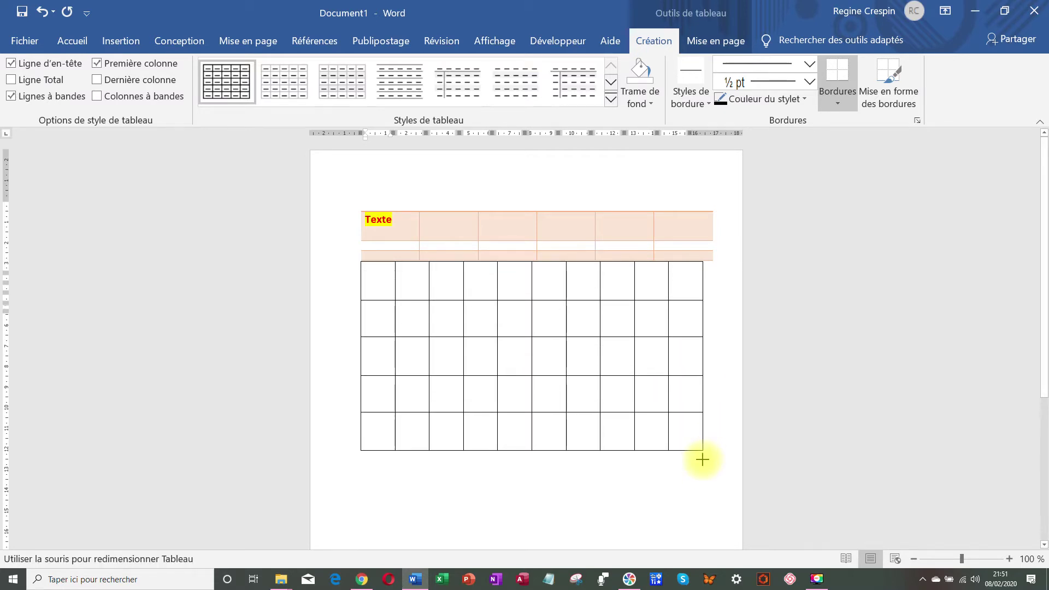
left_click(389, 285)
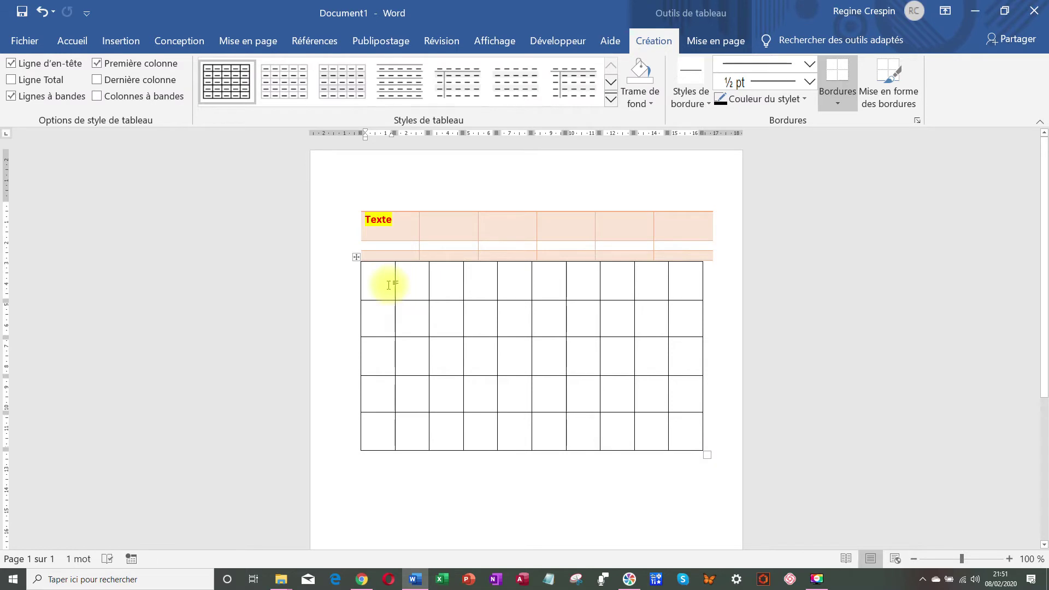
type("te")
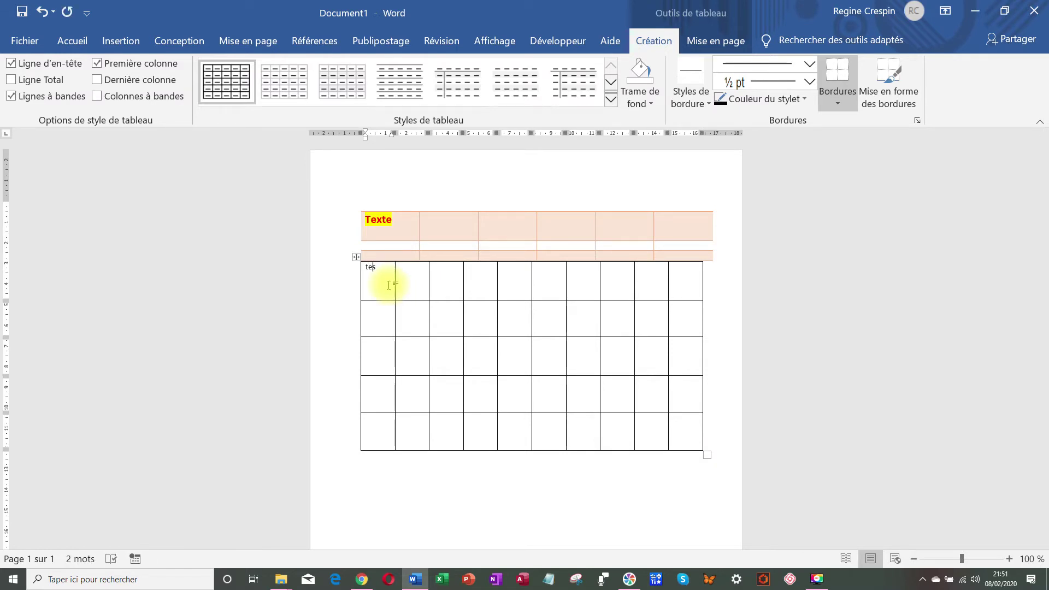
type("xte")
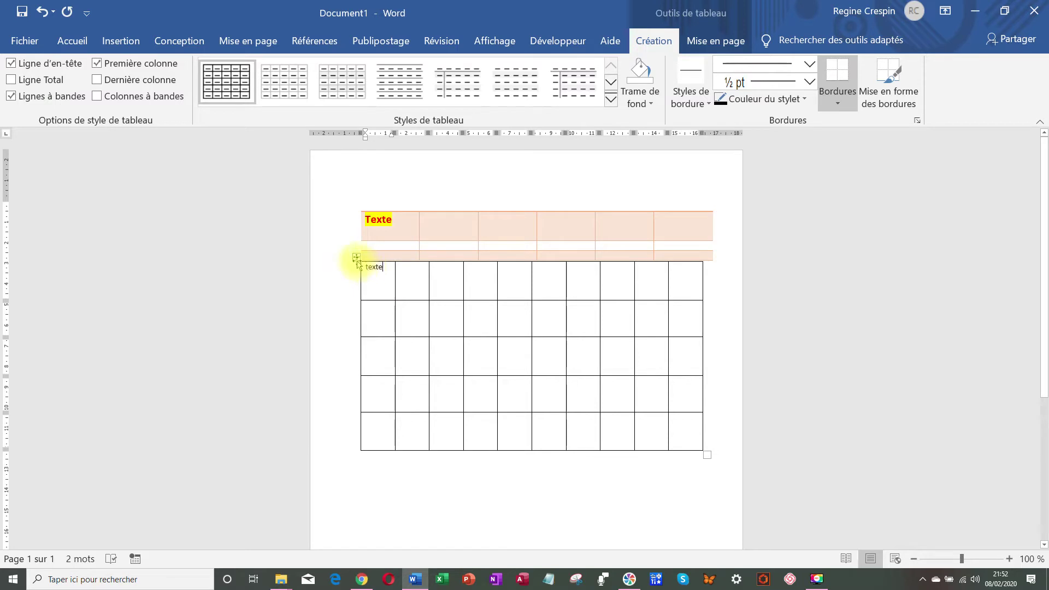
Step: Move the 10-column table slightly down from the orange table and add a row at the end of the orange table
left_click_drag(356, 257, 352, 327)
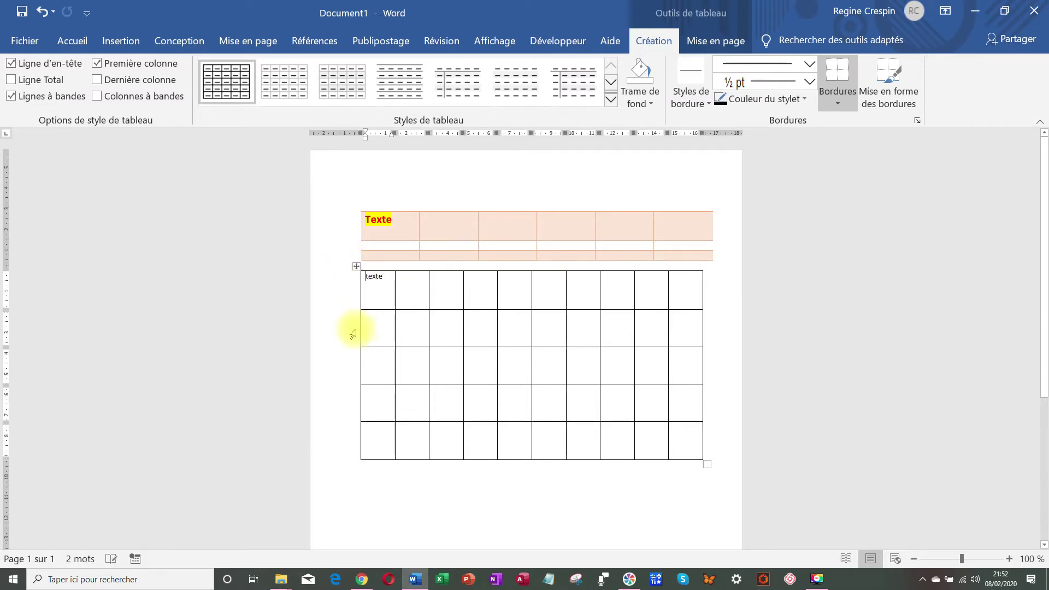
left_click(721, 259)
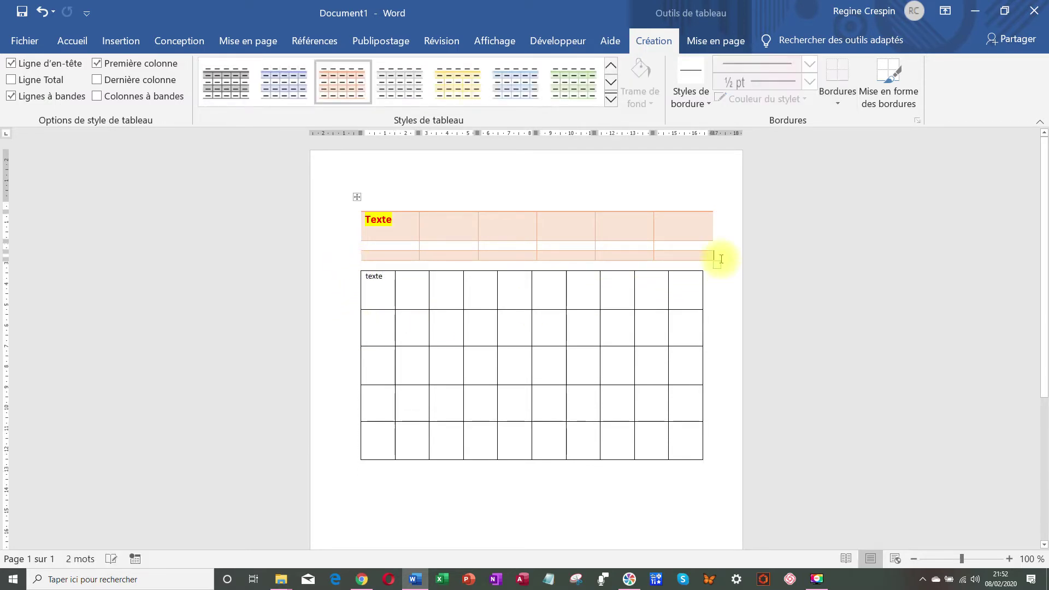
key("Return")
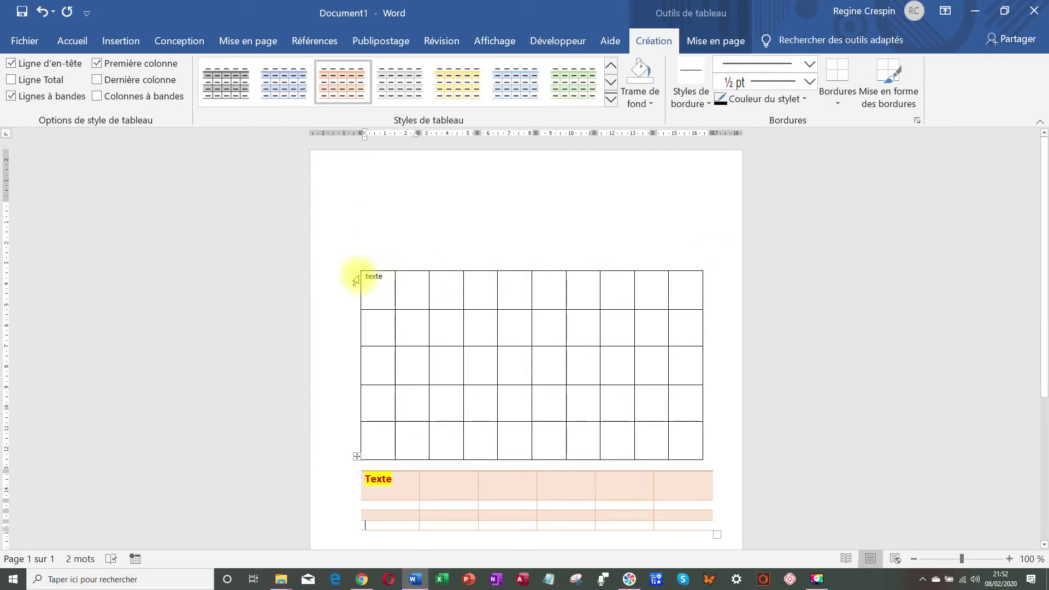
Step: Move the 10-column table up the page and shrink it to about half its height and slightly narrower
left_click(377, 277)
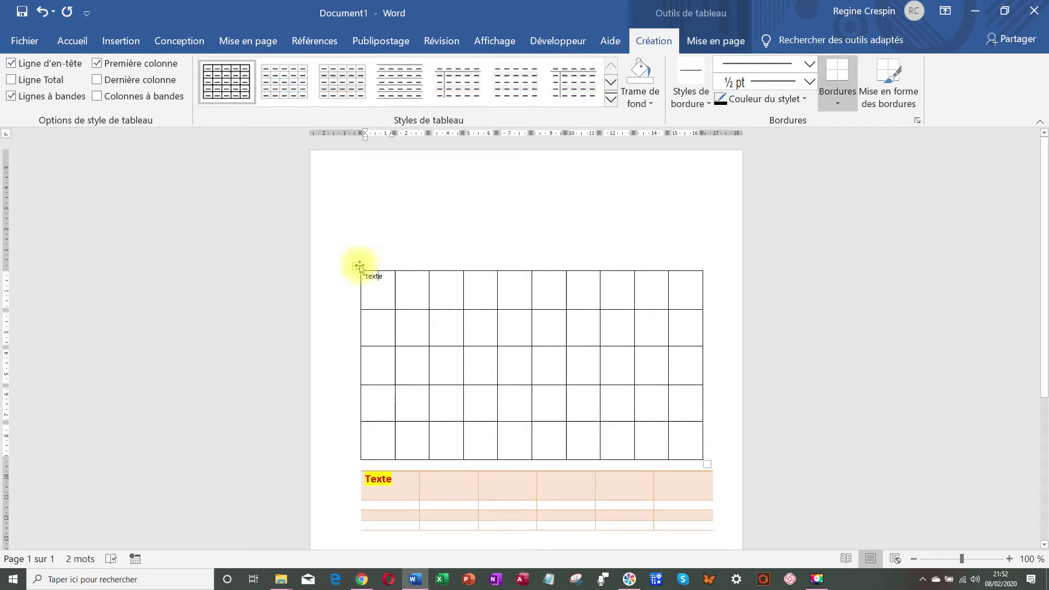
left_click_drag(358, 266, 350, 216)
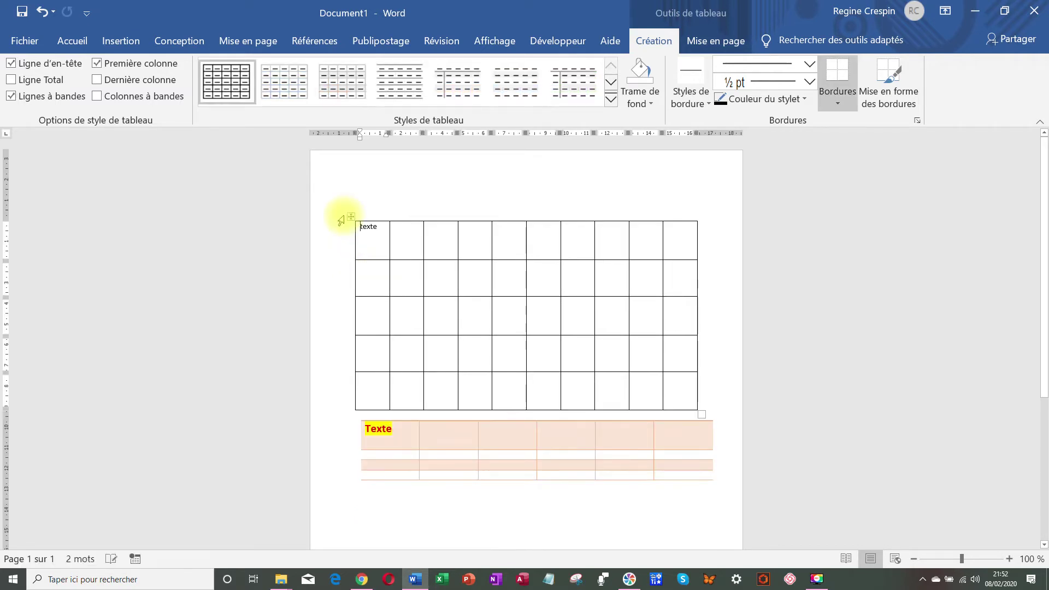
left_click_drag(701, 415, 686, 316)
Step: Add a new row at the end of the 10-column table above the orange table
left_click(694, 323)
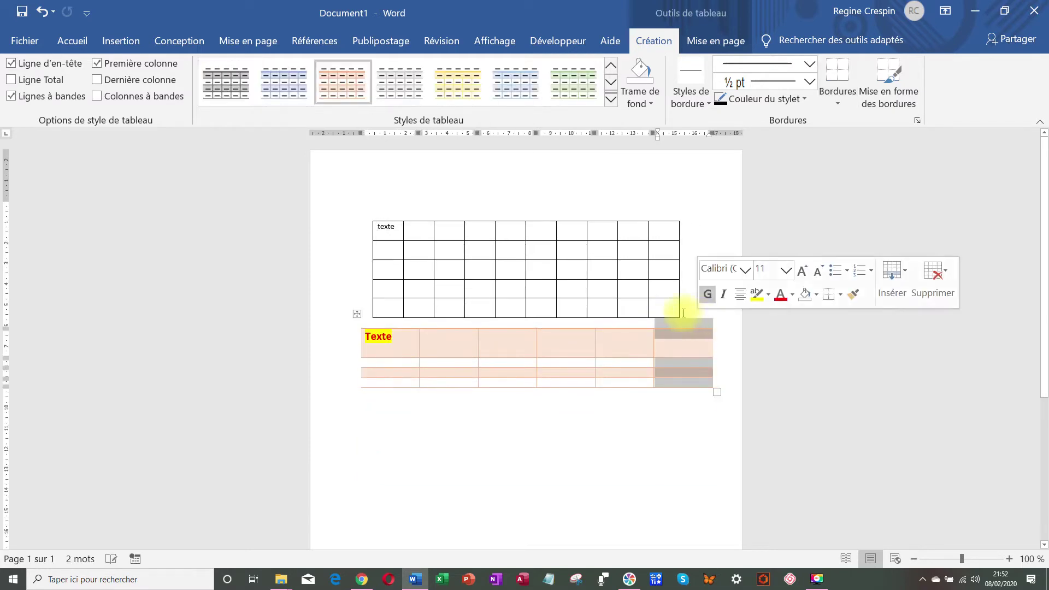
left_click(684, 311)
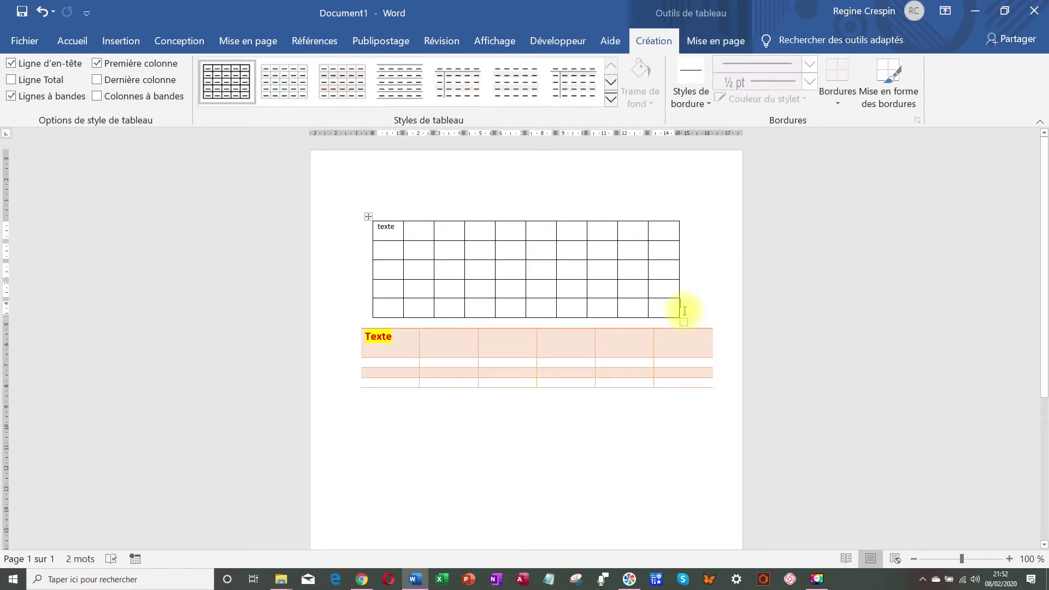
key("Return")
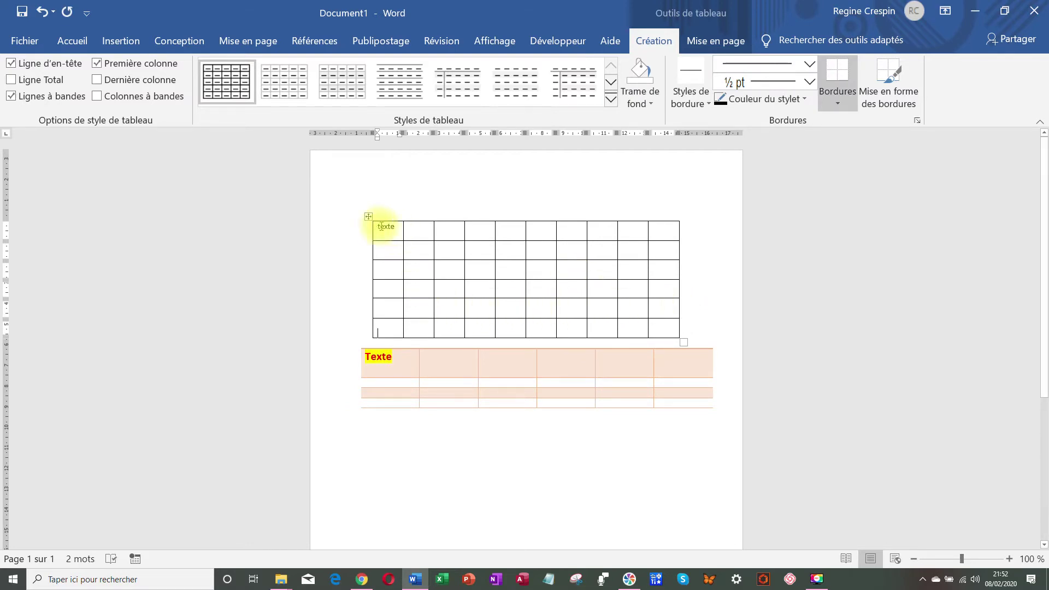
Step: Try to draw vertical lines over the 10-column table's column borders with the Draw Table tool, and leave the tool
mouse_move(376, 226)
left_mouse_down()
mouse_move(611, 264)
mouse_move(676, 334)
left_mouse_up()
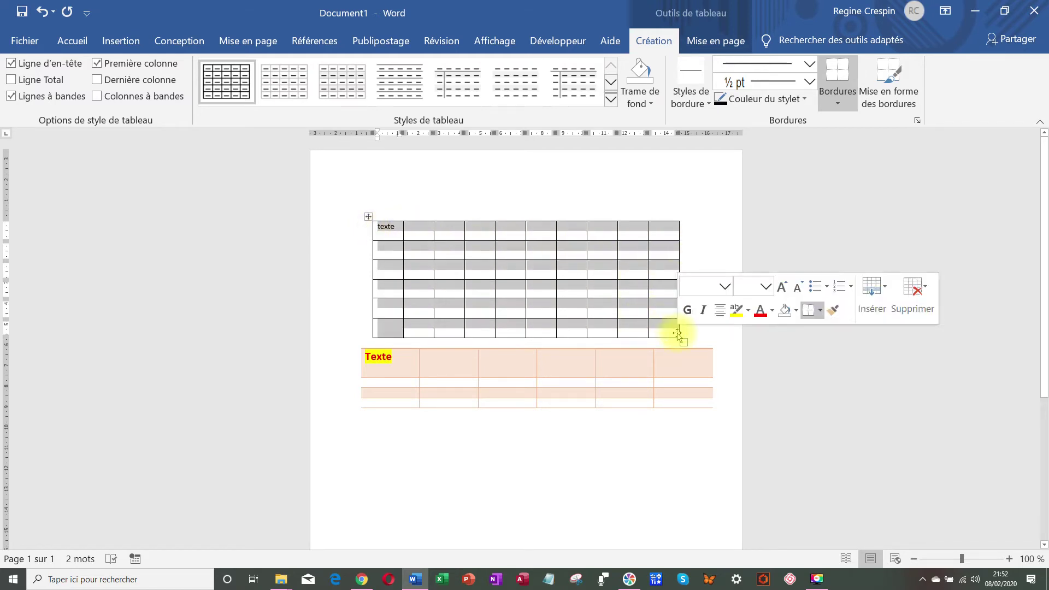
left_click(819, 311)
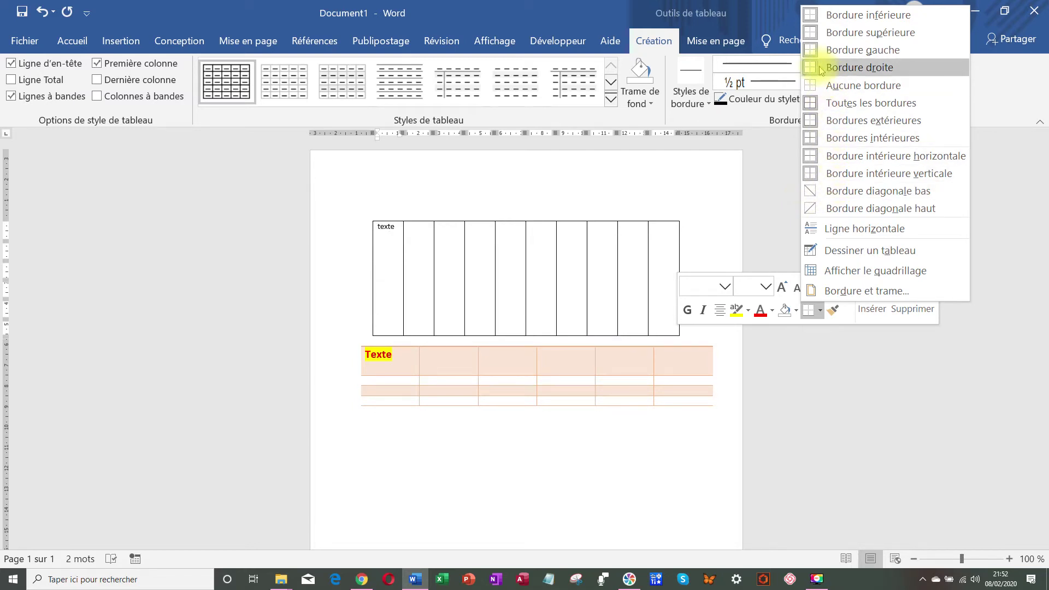
left_click(839, 253)
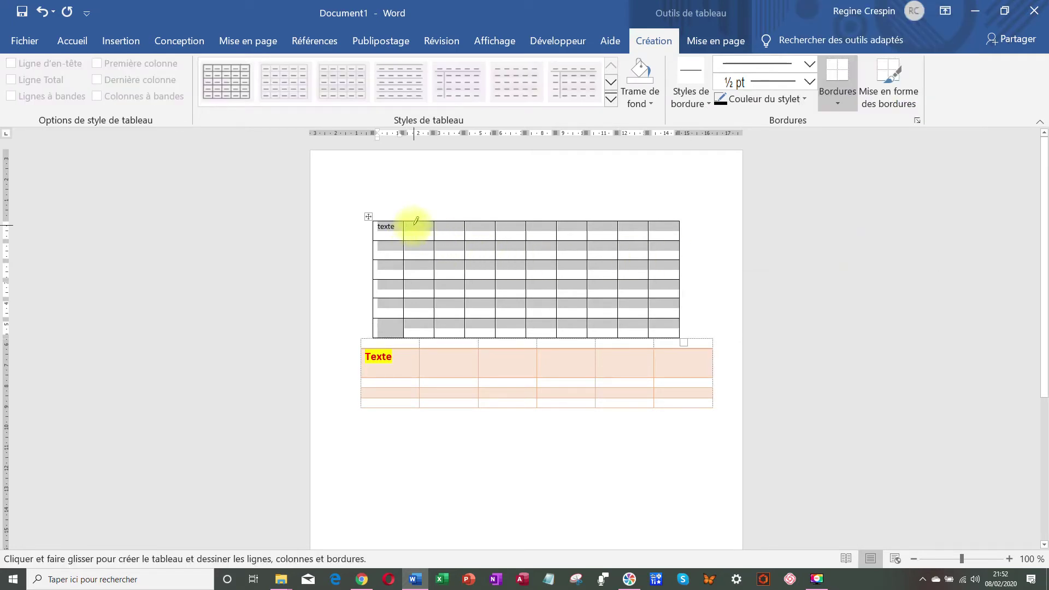
left_click_drag(404, 219, 408, 327)
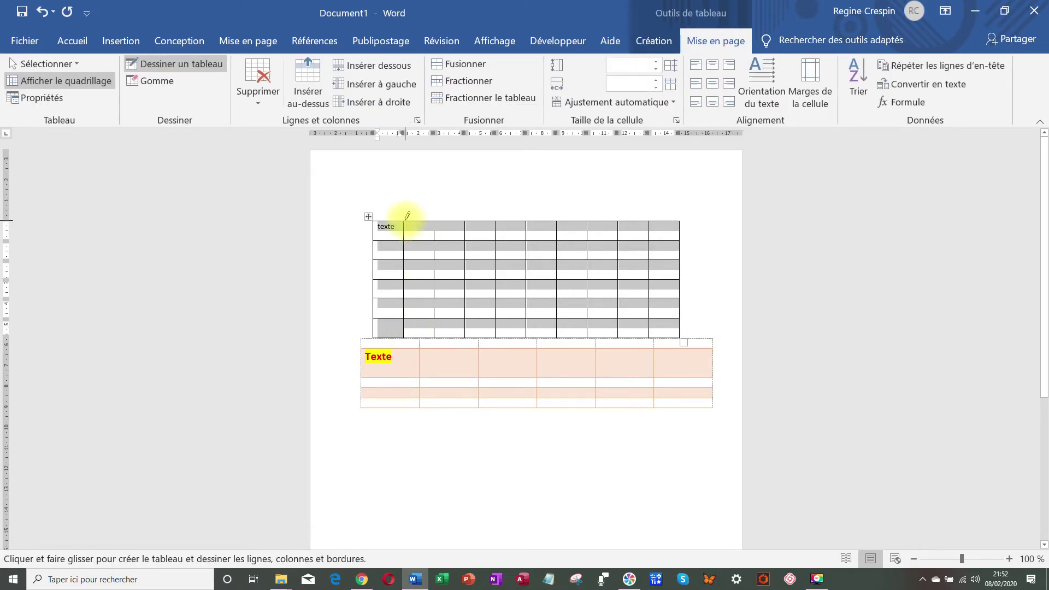
mouse_move(373, 220)
left_mouse_down()
mouse_move(672, 224)
mouse_move(681, 331)
mouse_move(680, 219)
mouse_move(384, 221)
left_mouse_up()
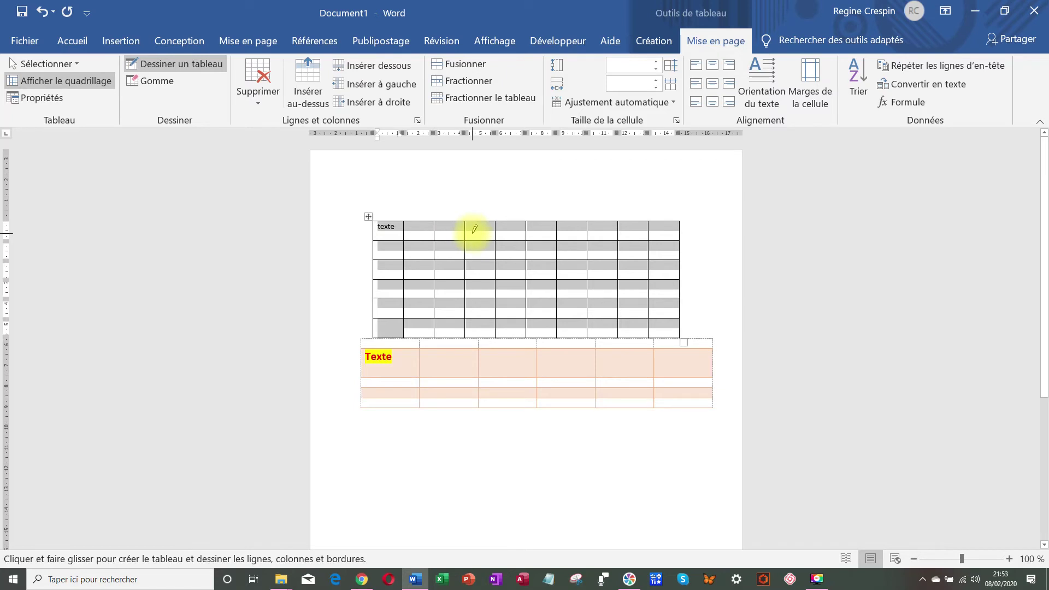
left_click_drag(466, 221, 467, 327)
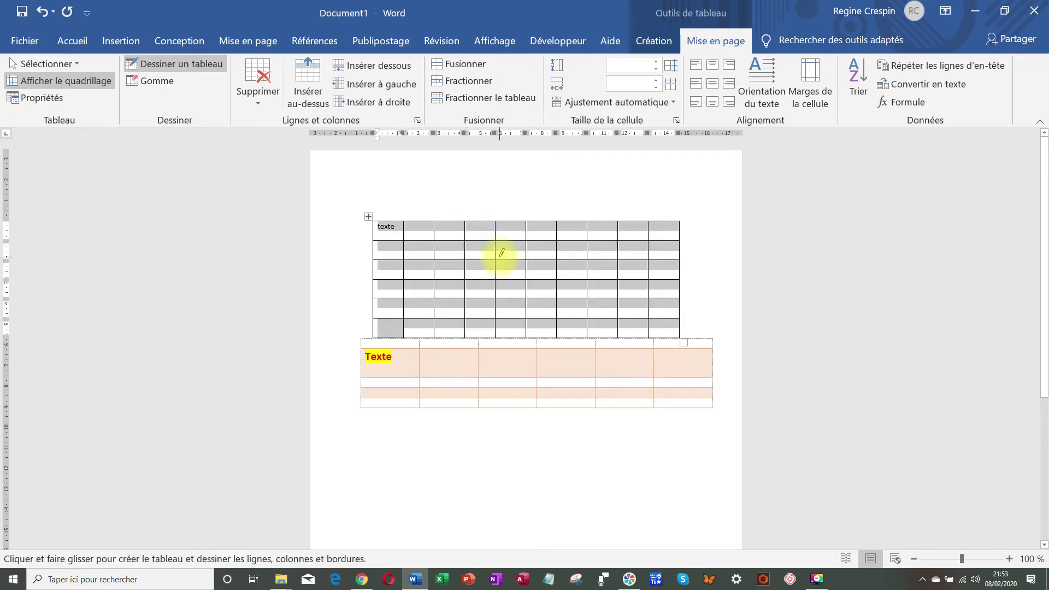
left_click(258, 86)
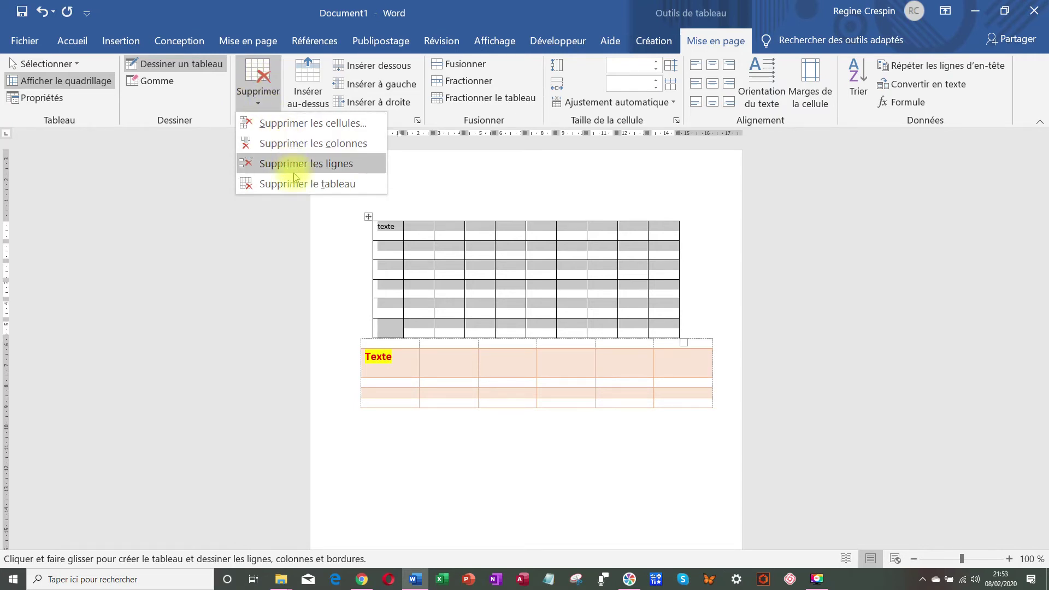
left_click(451, 188)
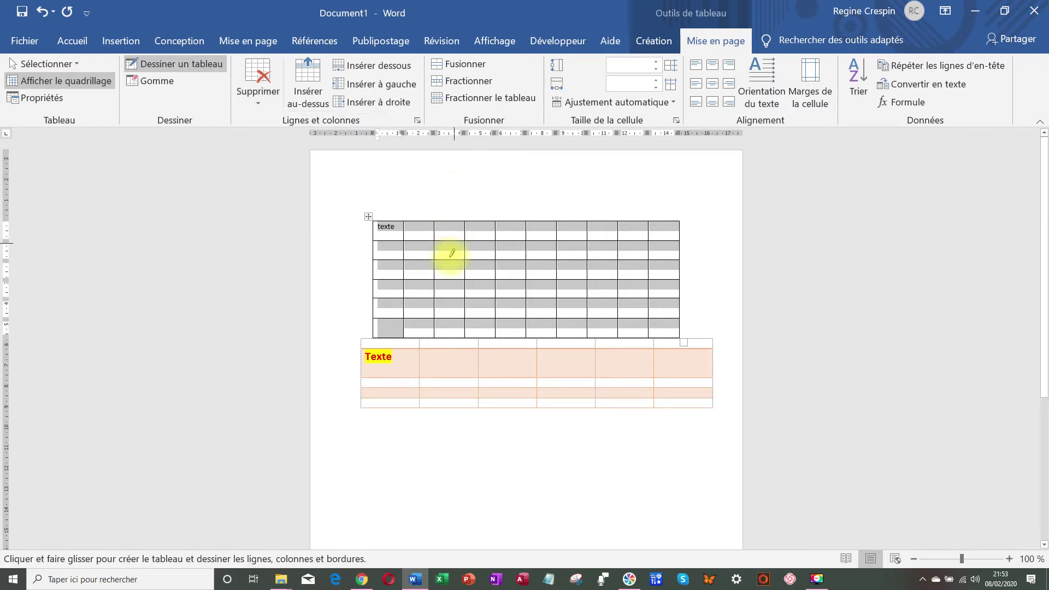
left_click(541, 254)
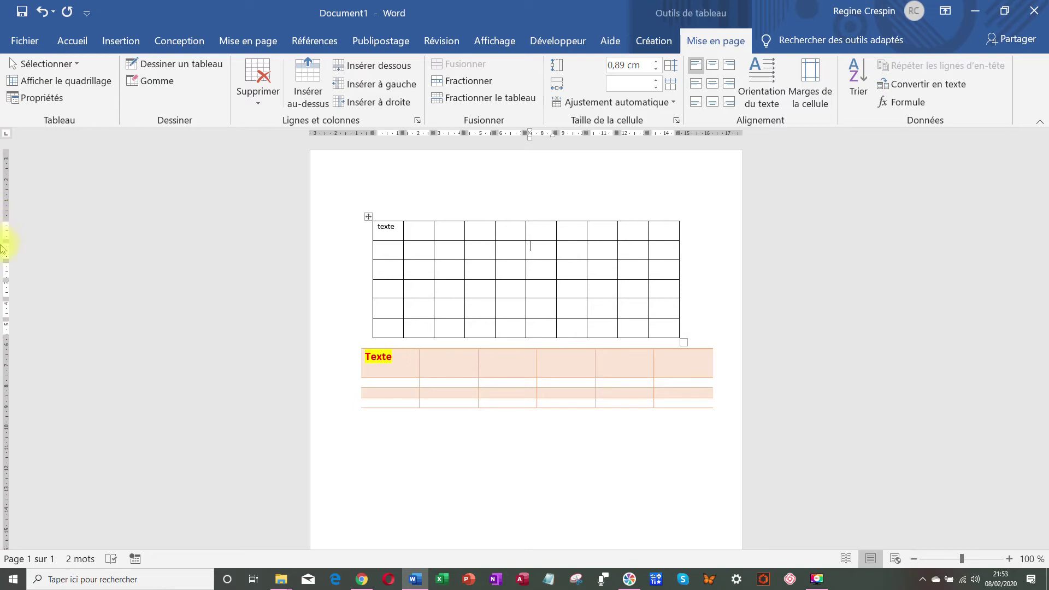
Step: Increase the 10-column table's first row height to about 1.23 cm and move "texte" one line down in its cell
mouse_move(6, 240)
left_mouse_down()
mouse_move(5, 208)
mouse_move(6, 272)
mouse_move(5, 246)
left_mouse_up()
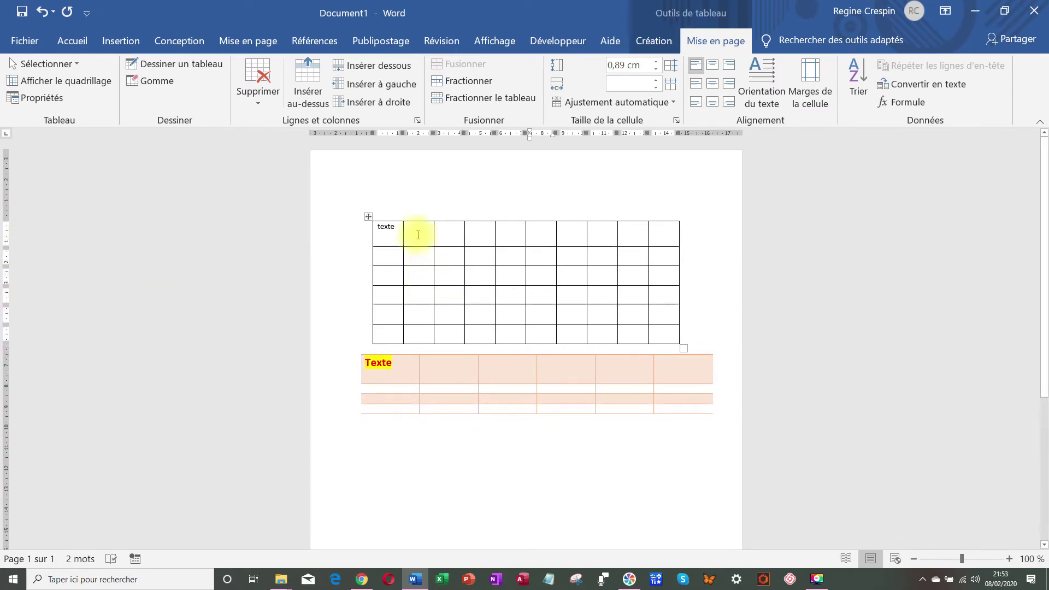
left_click(396, 225)
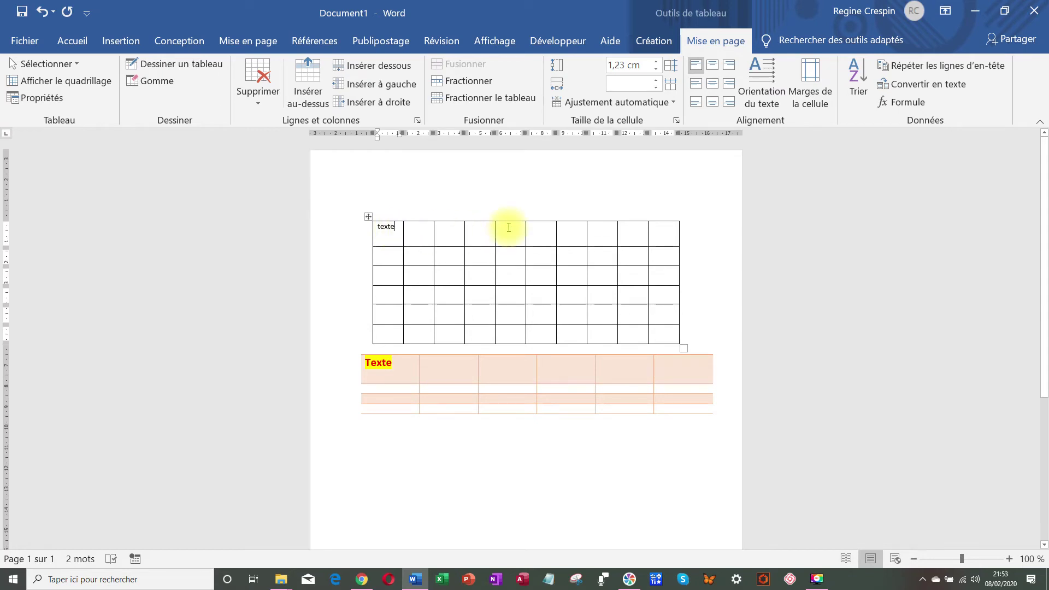
left_click(378, 226)
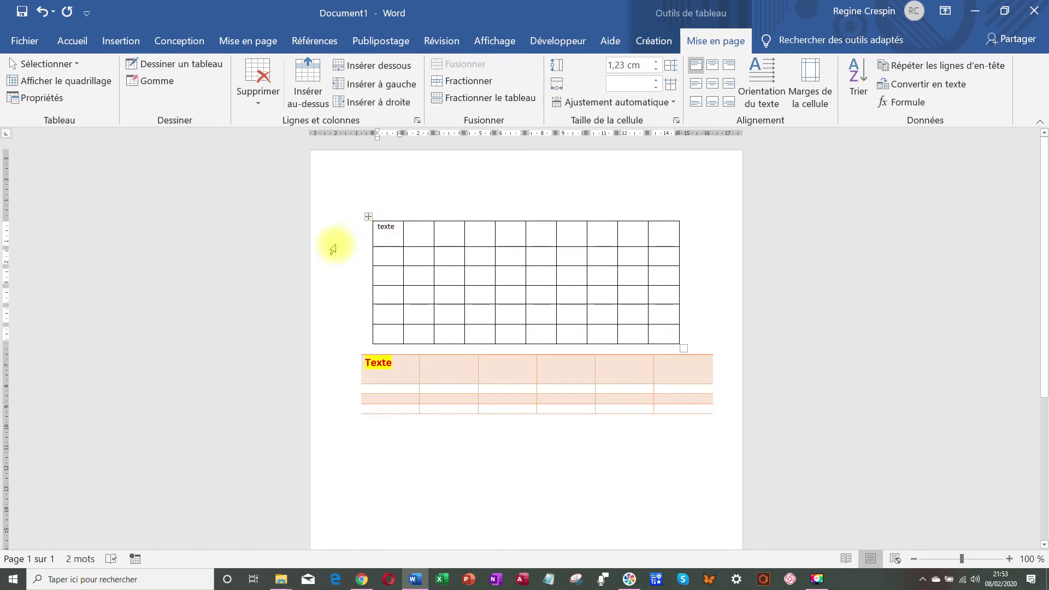
key("Return")
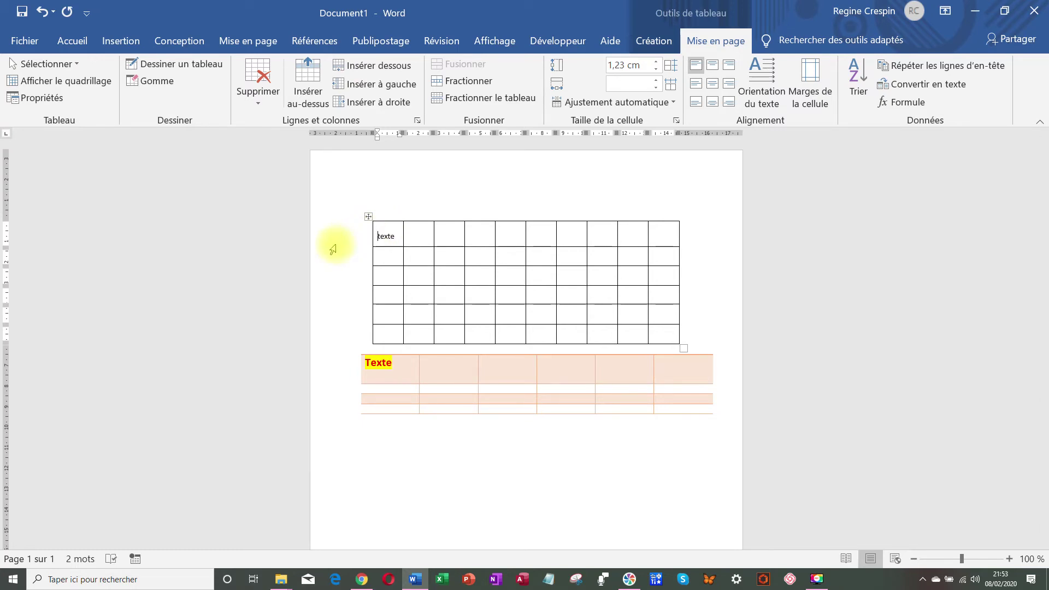
left_click(424, 235)
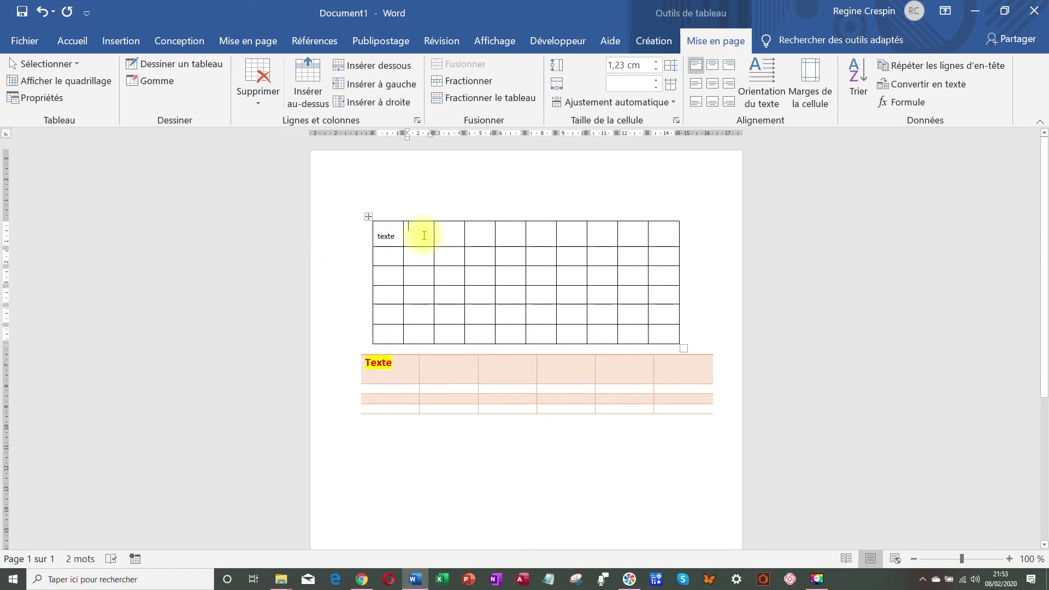
Step: Distribute the 10-column table's columns evenly and, after trying other alignments, align all its cells bottom centre
left_click(368, 217)
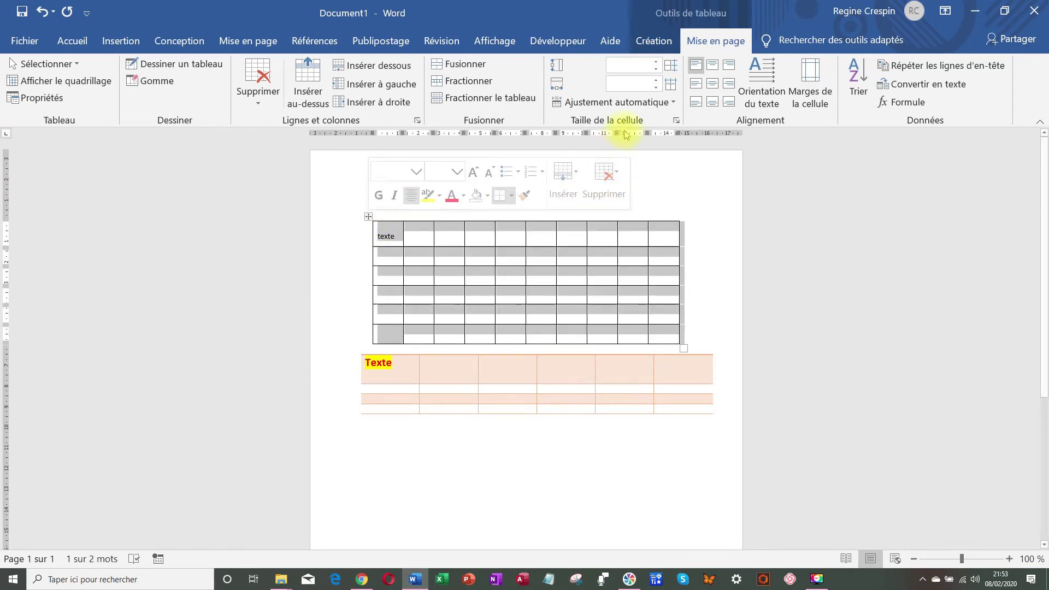
left_click(670, 85)
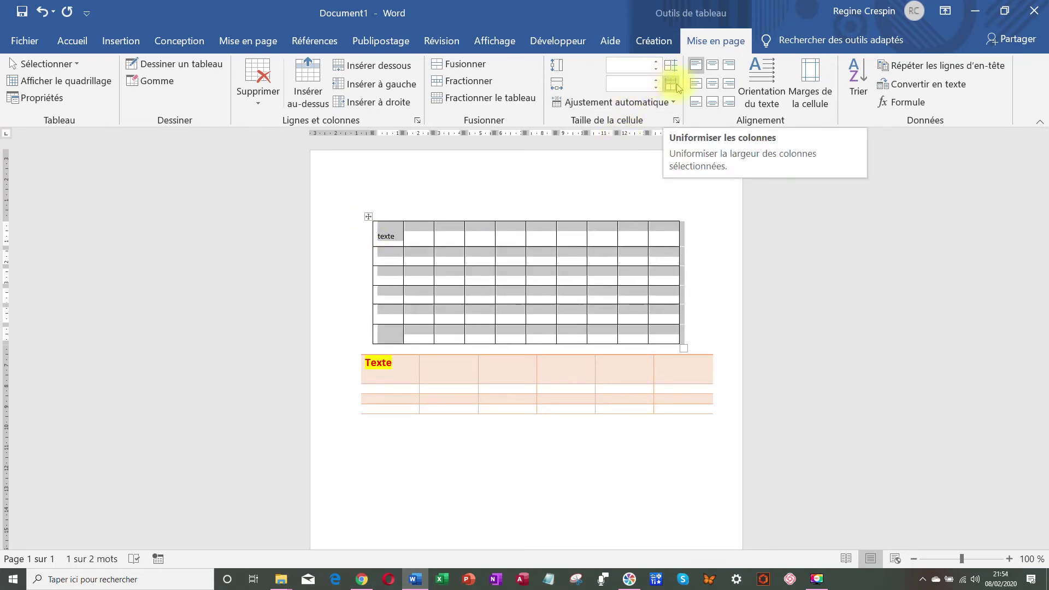
left_click(713, 71)
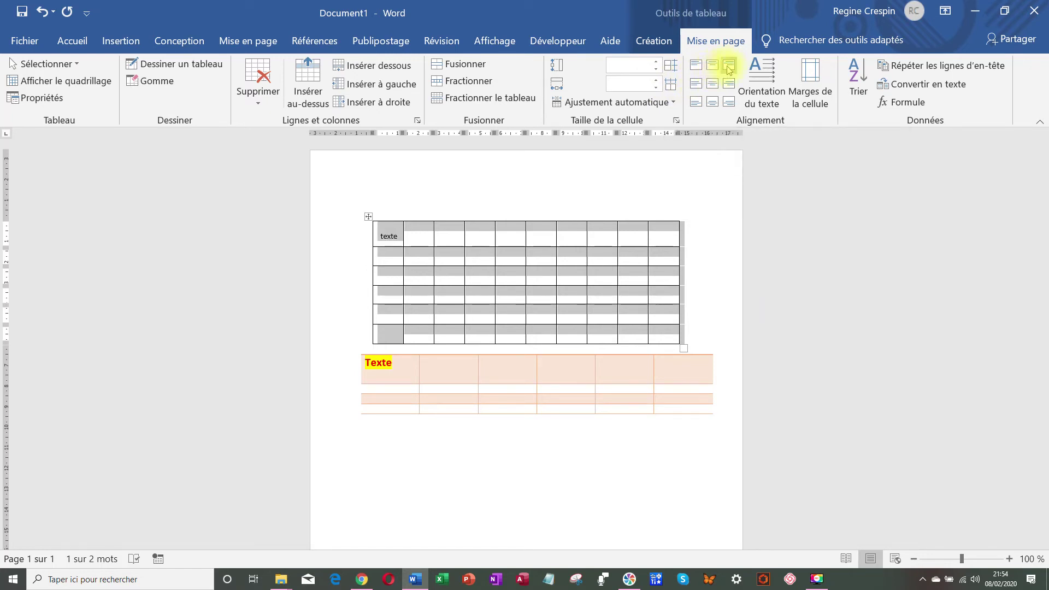
left_click(728, 68)
left_click(713, 86)
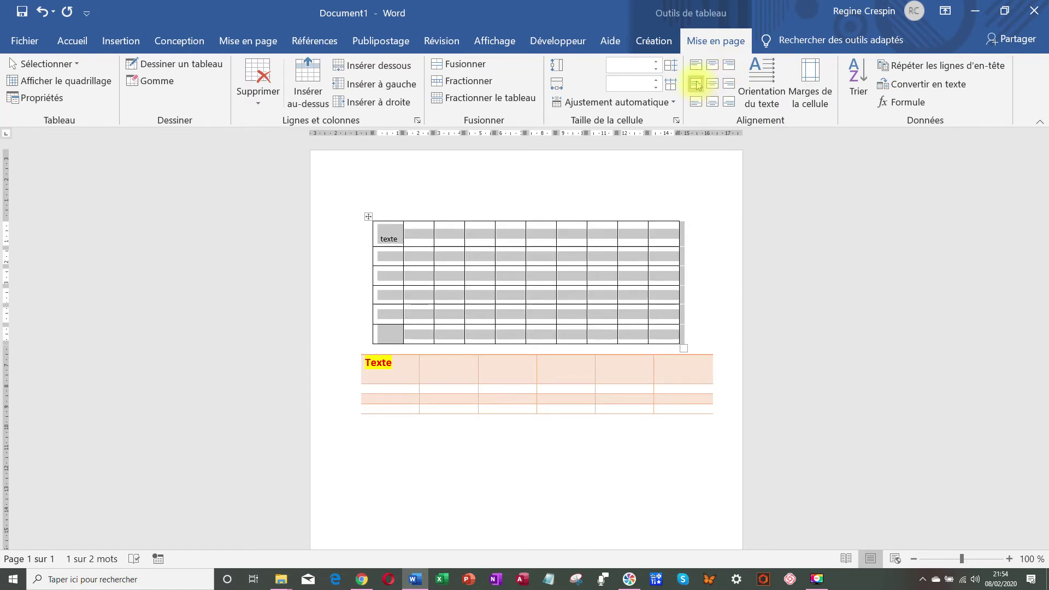
left_click(696, 83)
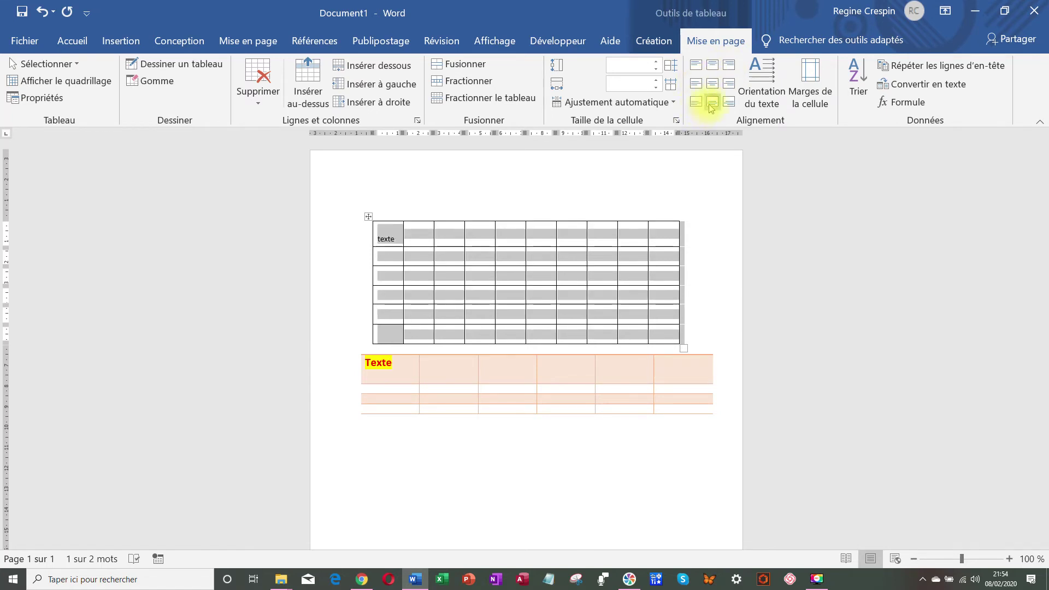
left_click(712, 102)
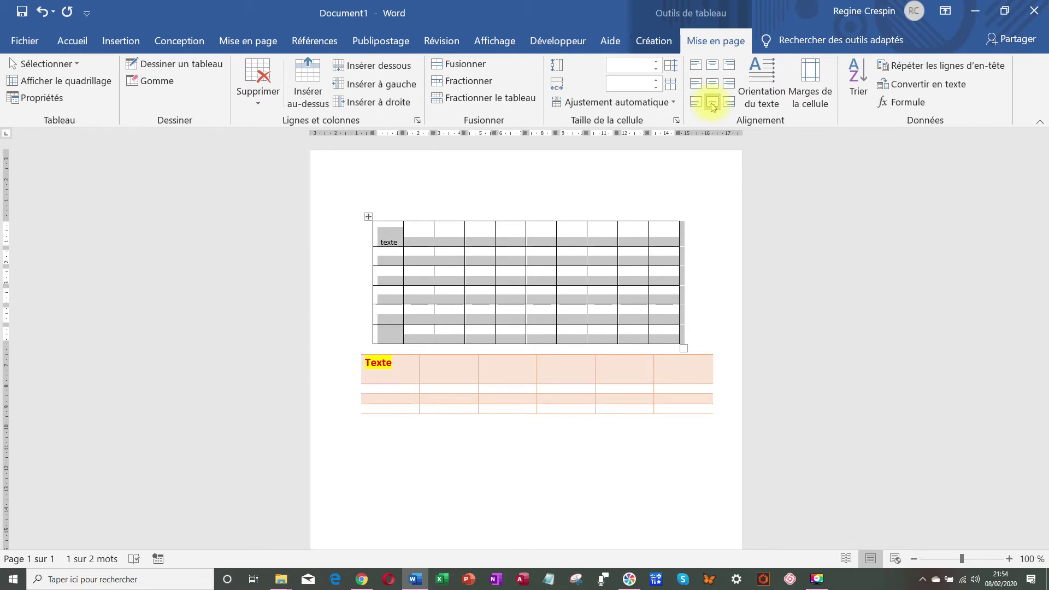
left_click(707, 183)
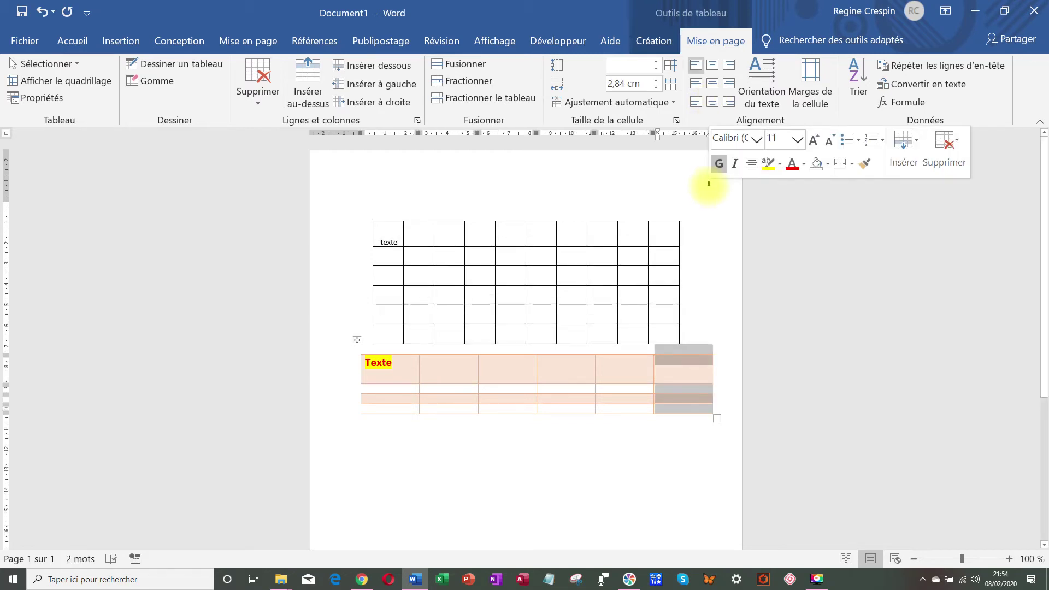
Step: Delete the last column of the 10-column table
scroll(480, 277, "down", 2)
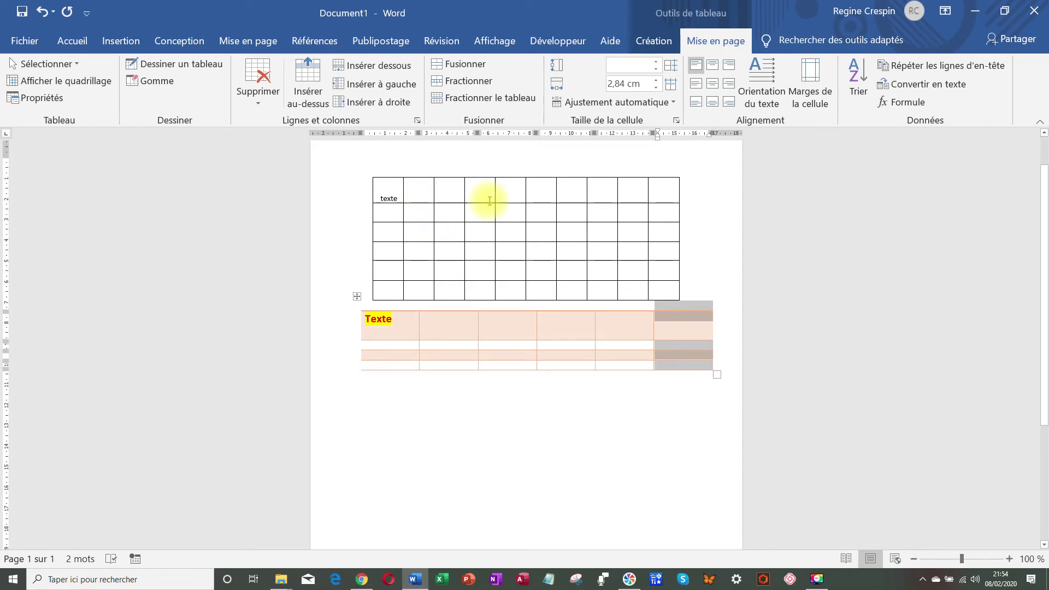
left_click_drag(649, 189, 657, 290)
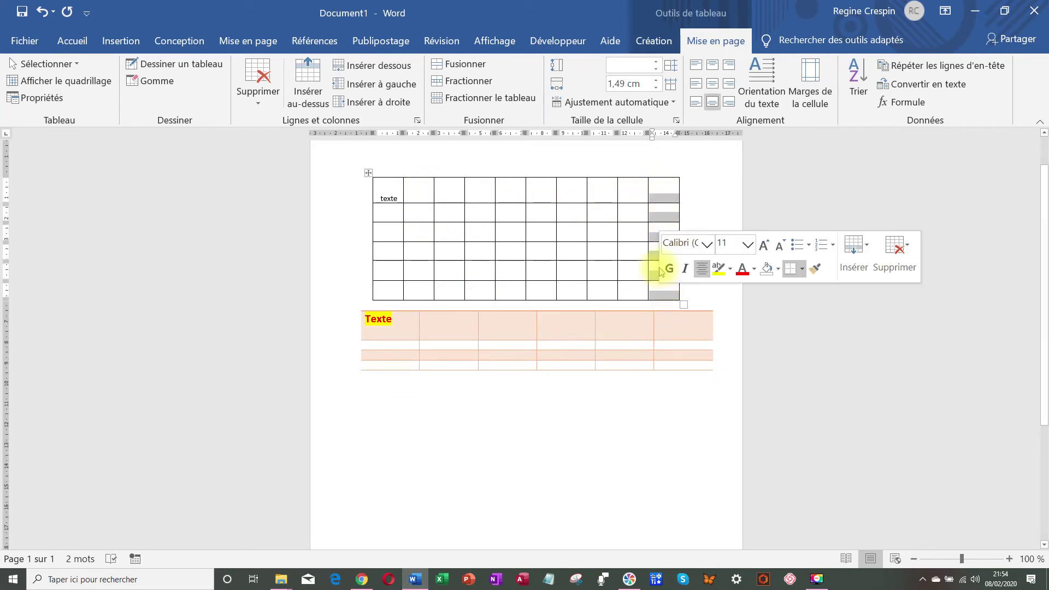
left_click(660, 222)
right_click(660, 222)
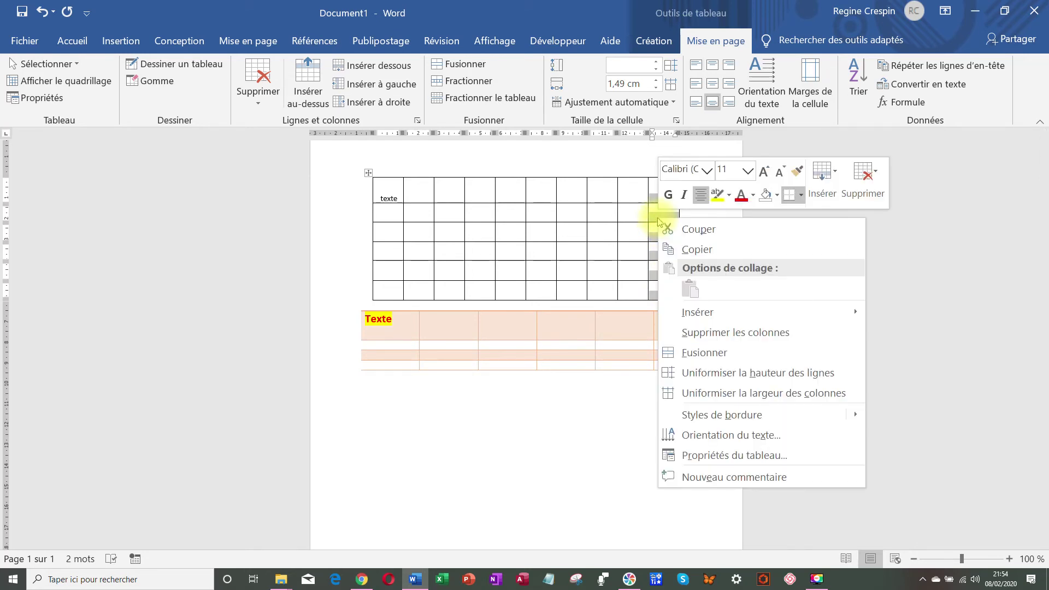
mouse_move(683, 315)
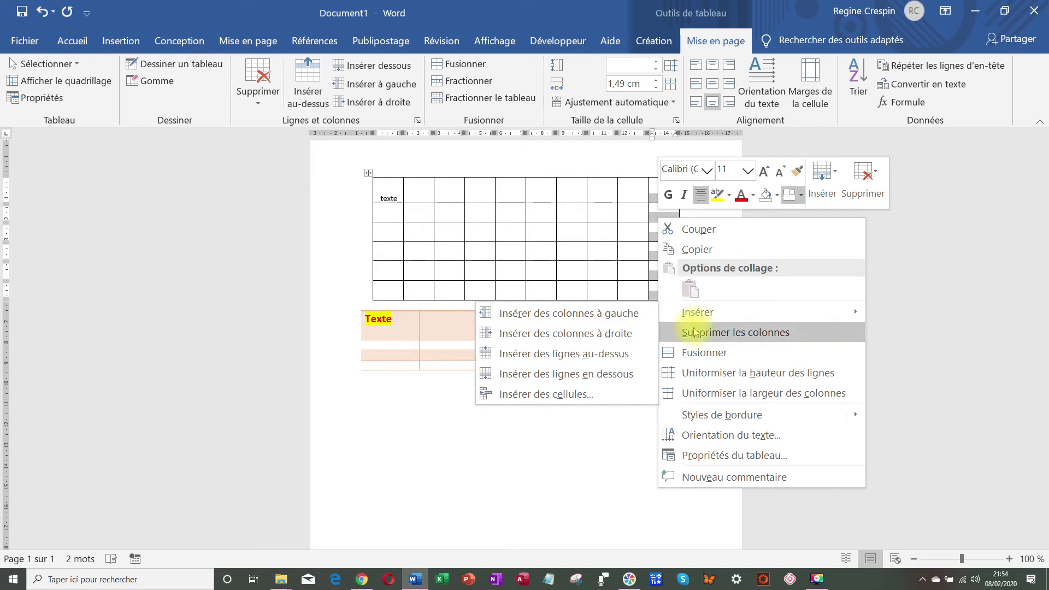
left_click(694, 333)
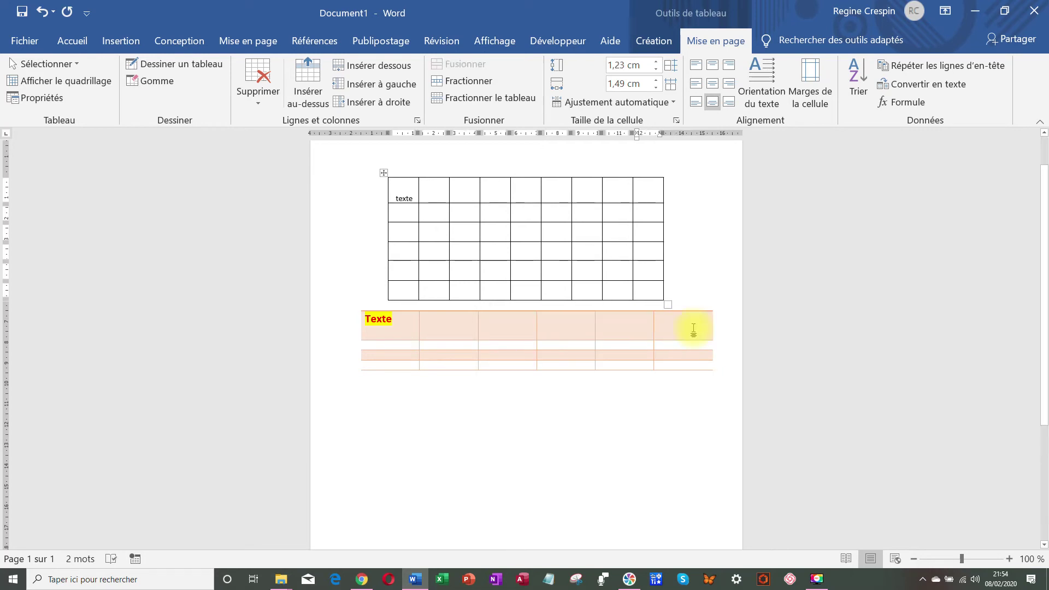
Step: Insert a new column to the left of the last column in the black-bordered table
right_click(650, 201)
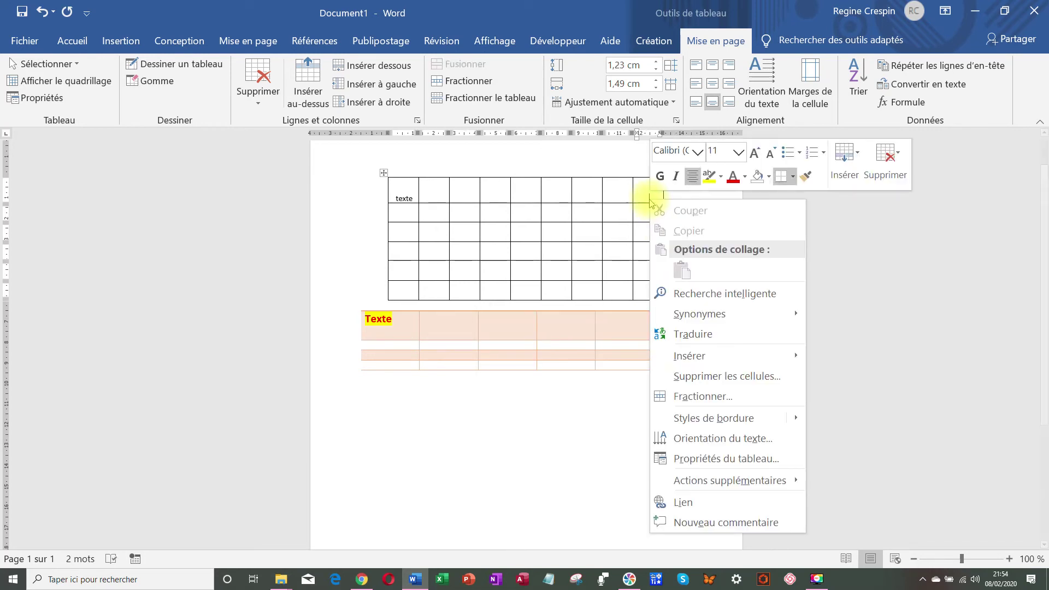
mouse_move(677, 355)
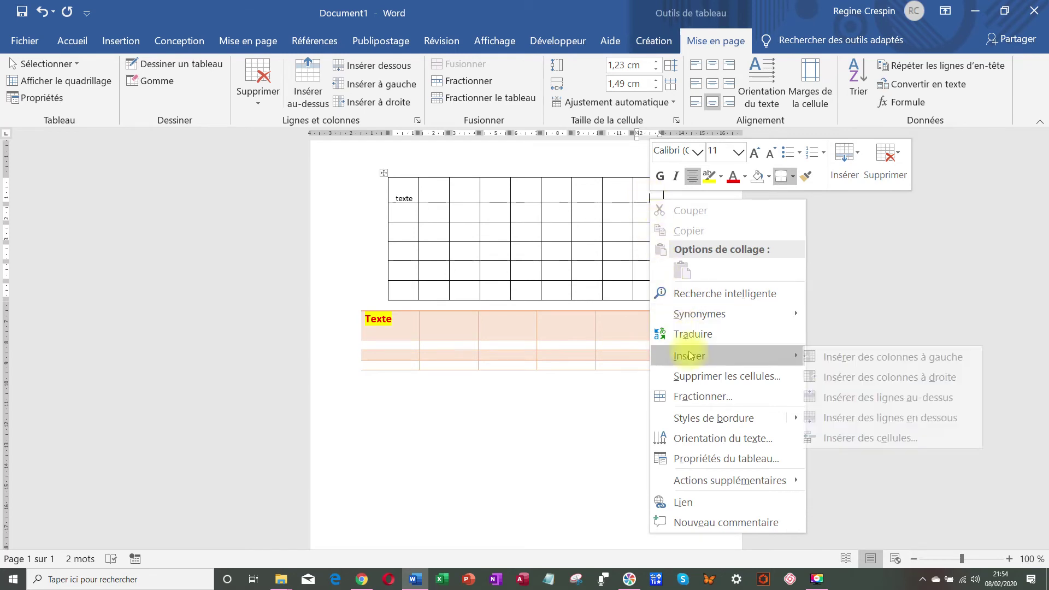
left_click(843, 361)
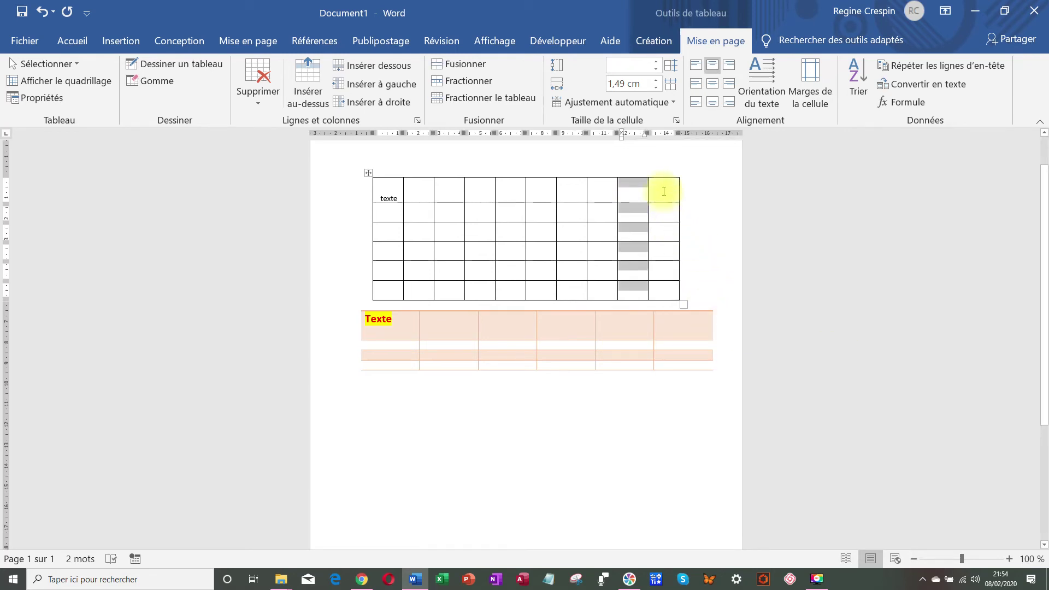
Step: Insert an Excel spreadsheet on the empty line below the orange table
left_click(368, 173)
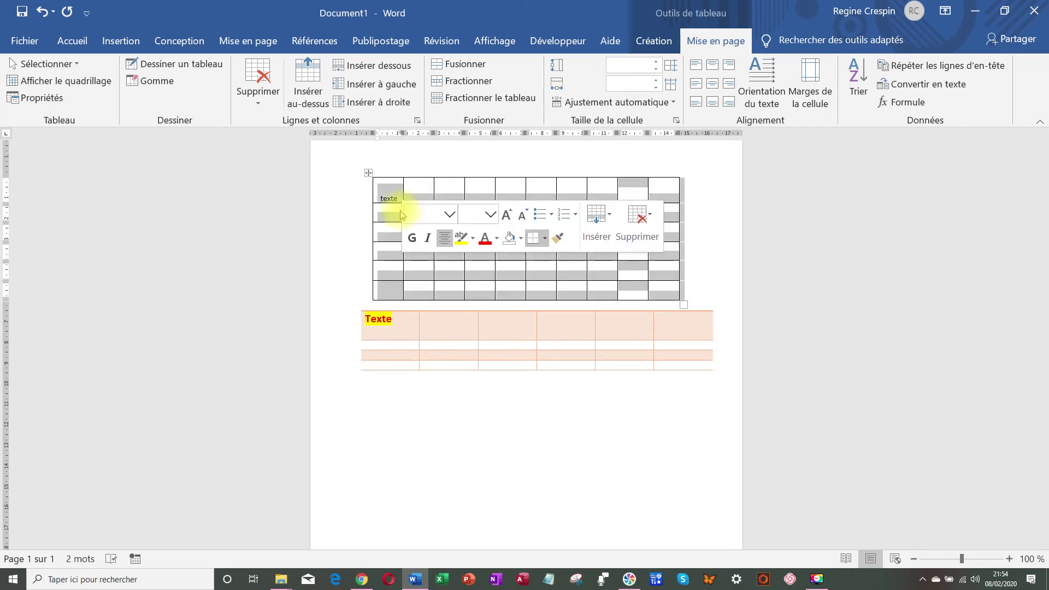
left_click(582, 462)
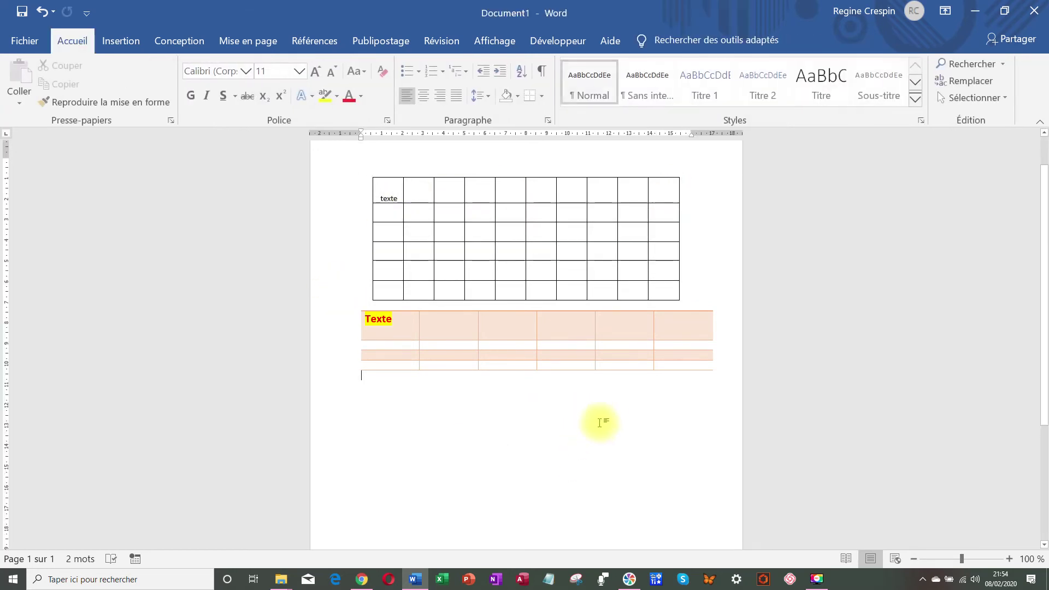
left_click(112, 46)
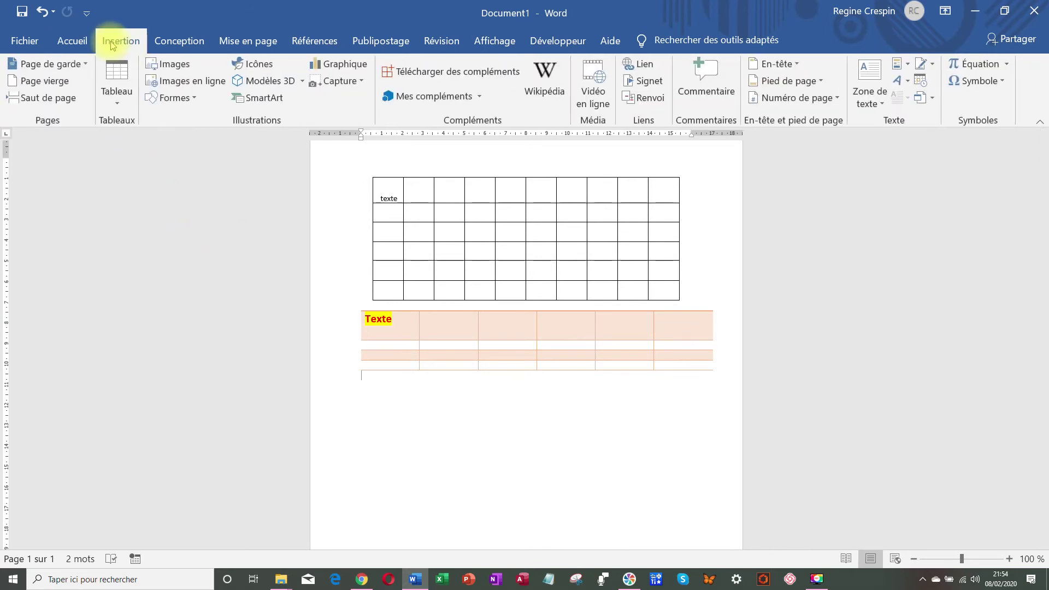
left_click(113, 92)
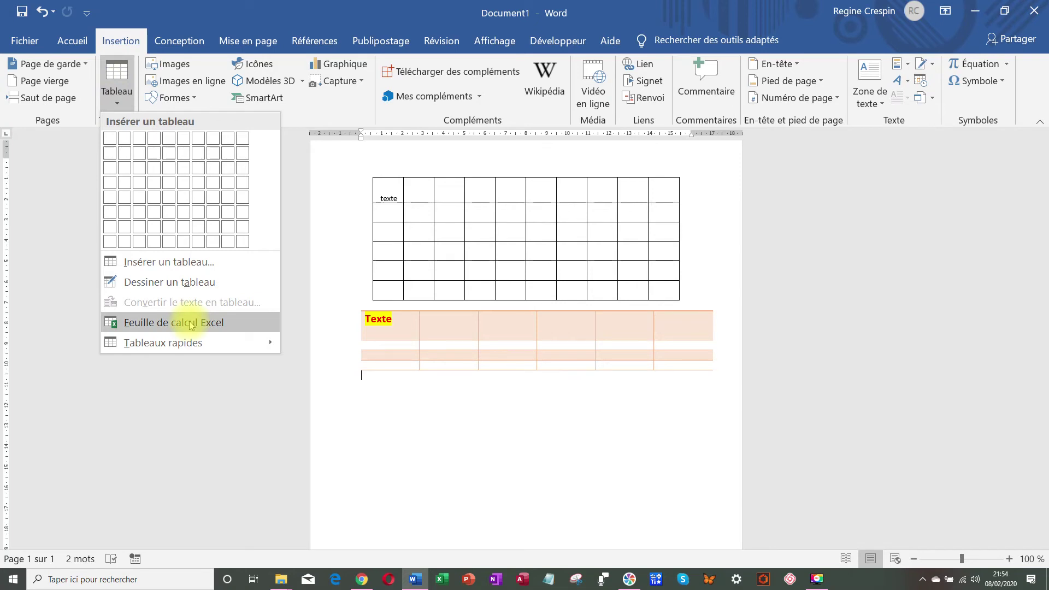
left_click(190, 322)
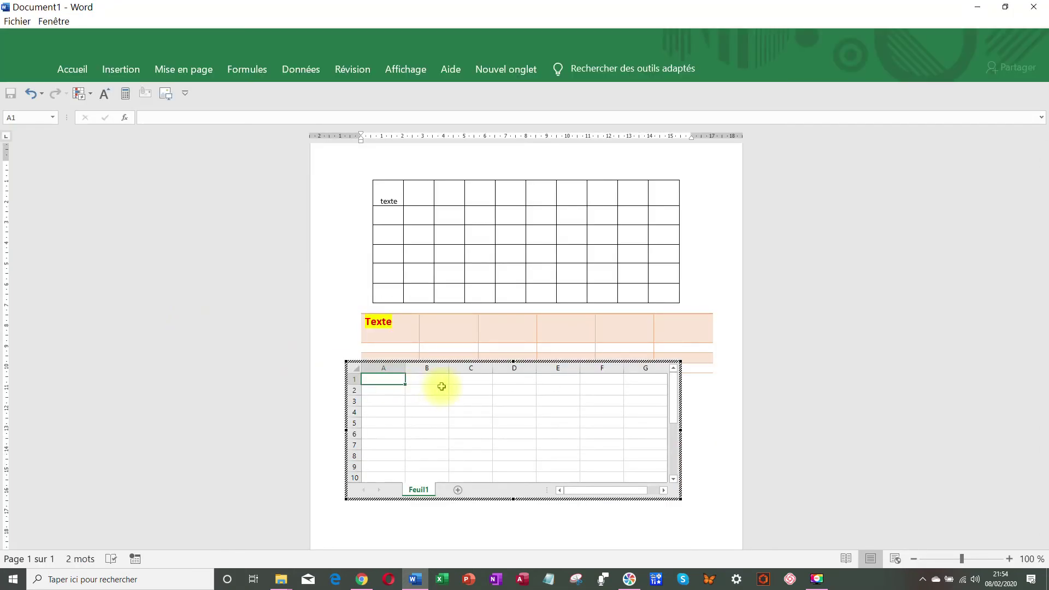
Step: Increase the height of rows 1 and 2 and widen column B in the embedded spreadsheet
left_click_drag(375, 378, 650, 479)
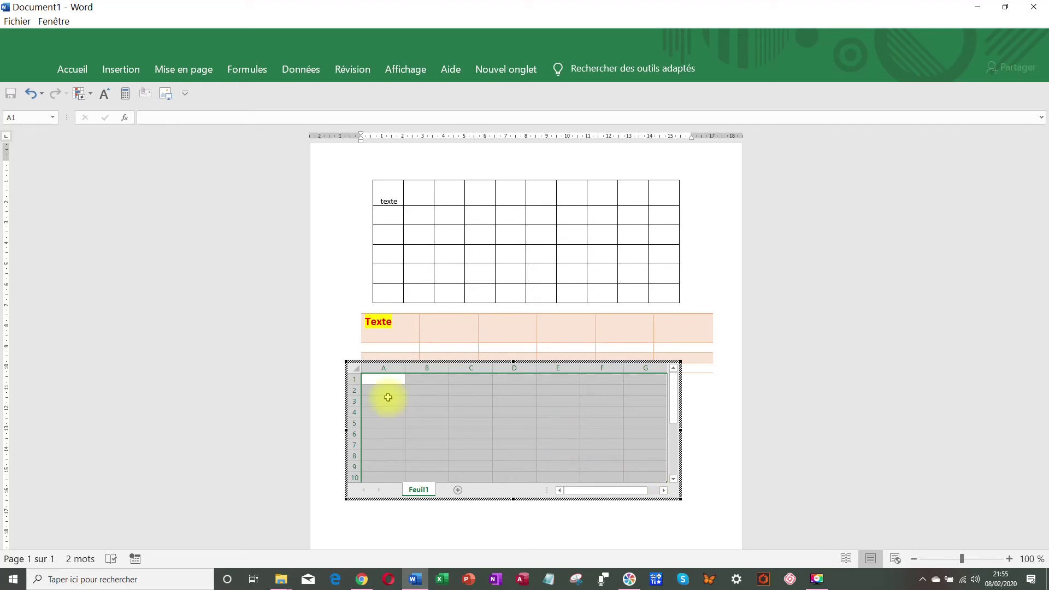
left_click(557, 423)
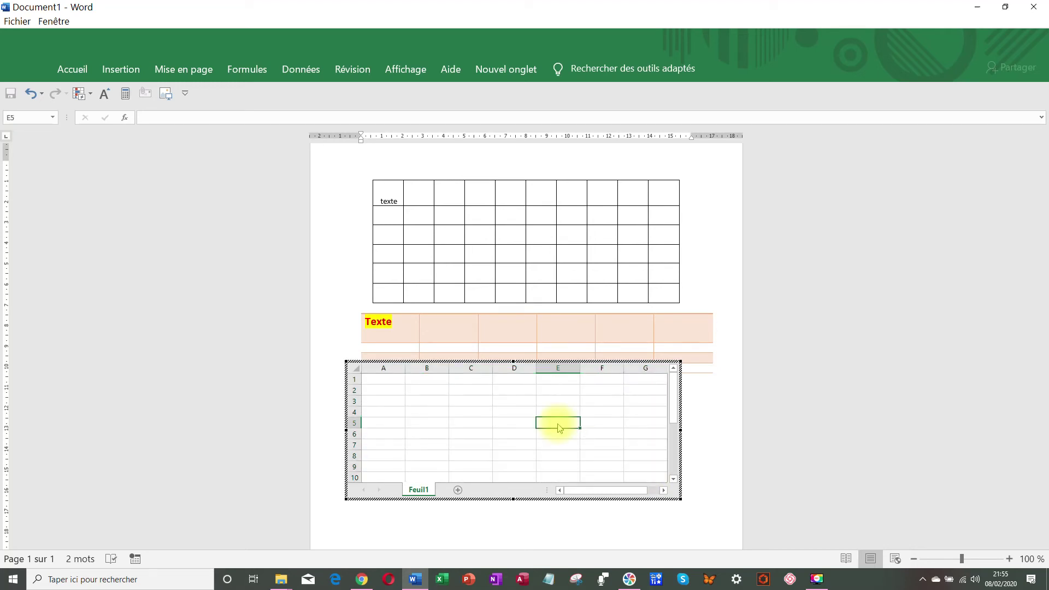
left_click(385, 381)
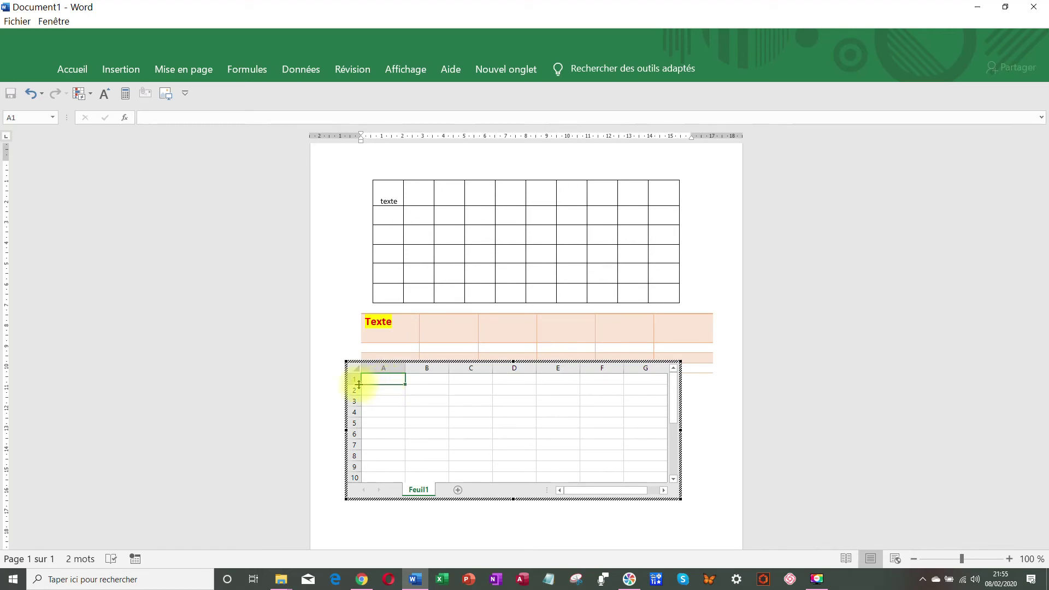
left_click_drag(358, 384, 359, 425)
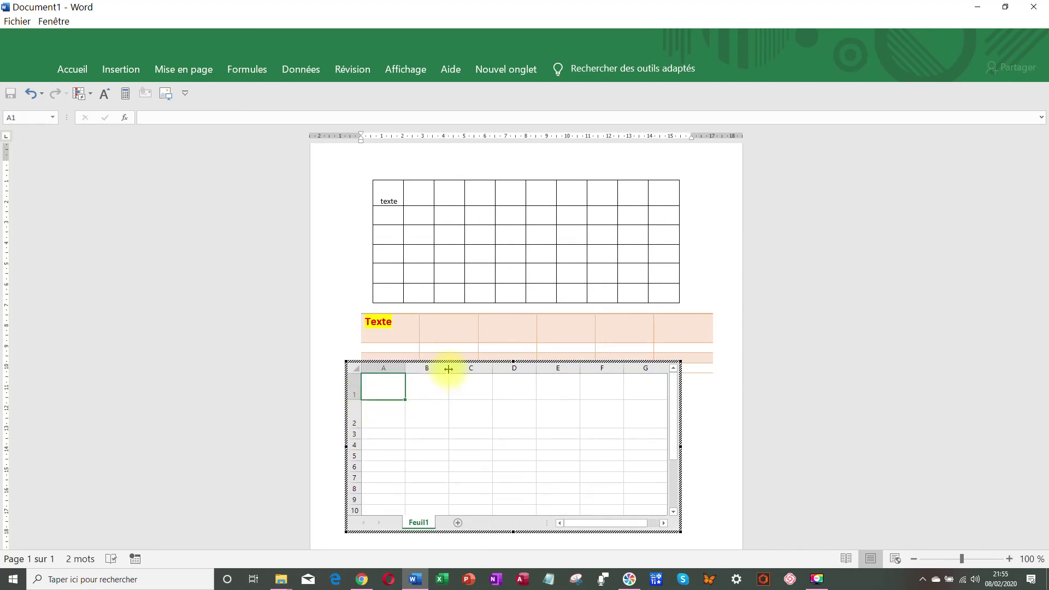
left_click_drag(448, 368, 486, 371)
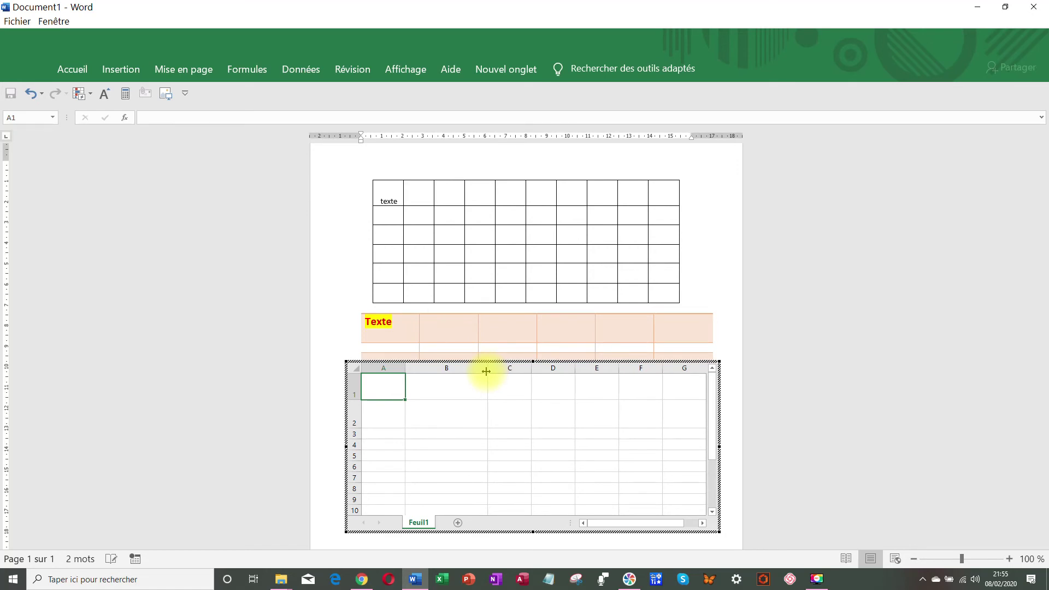
Step: Enter "texte" in cell B1 of the embedded spreadsheet and set its font size to 22
left_click(454, 387)
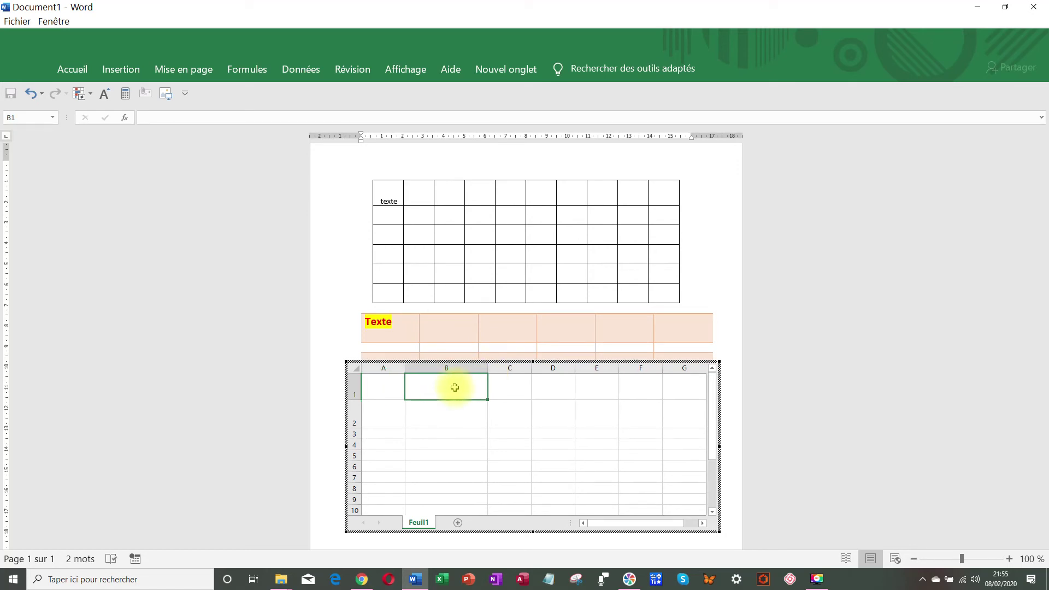
type("texte")
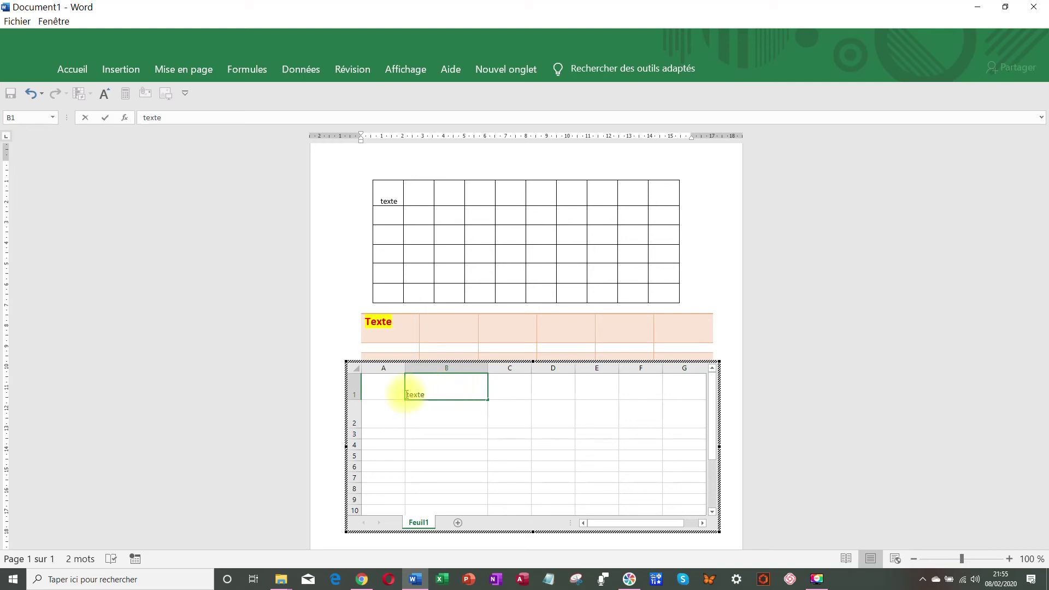
left_click_drag(407, 394, 429, 398)
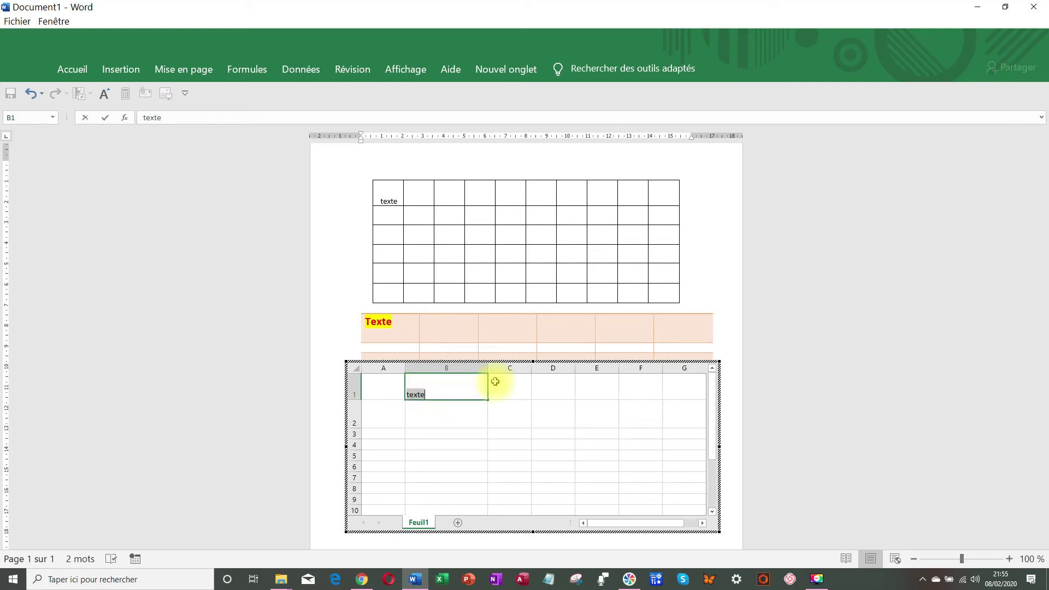
left_click(445, 394)
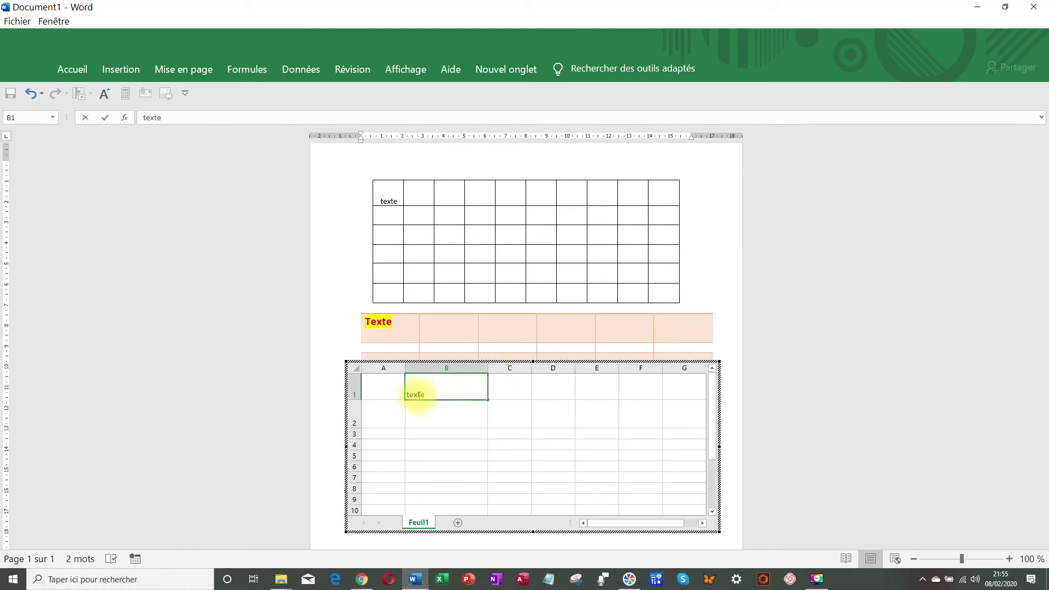
double_click(416, 395)
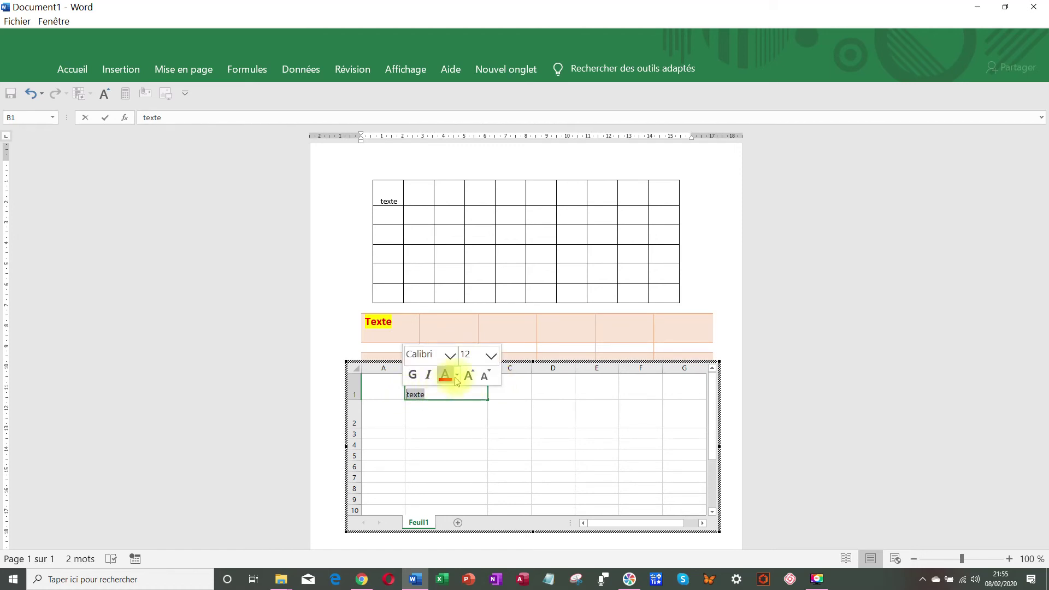
left_click(491, 357)
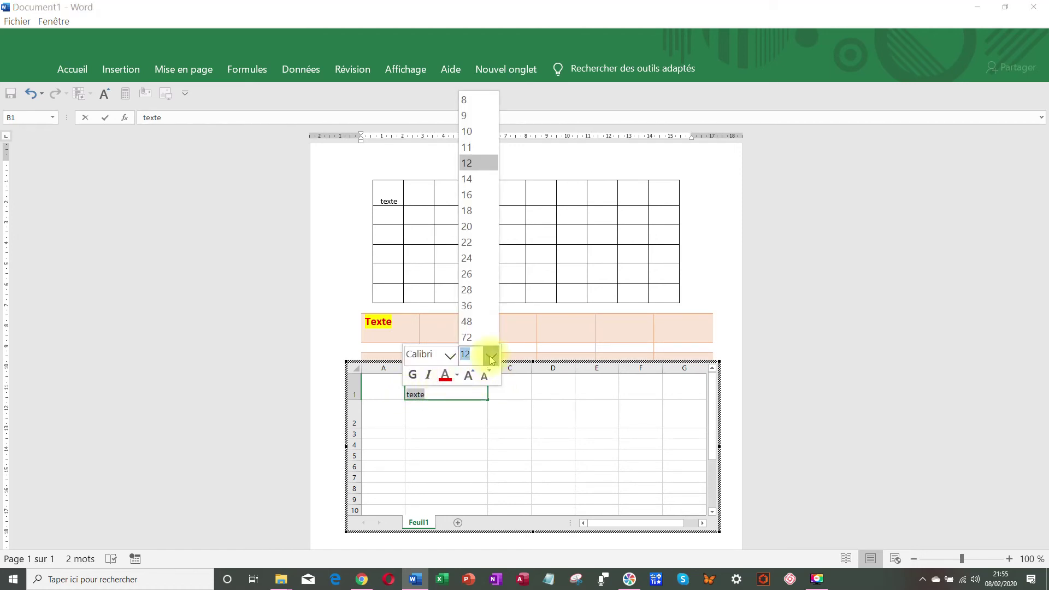
left_click(481, 240)
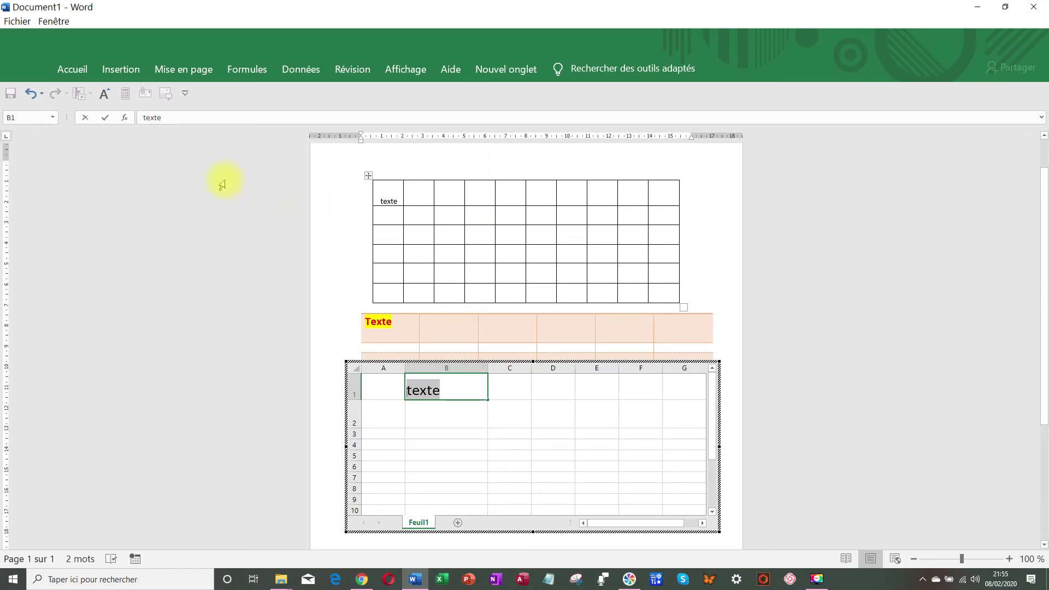
left_click(546, 392)
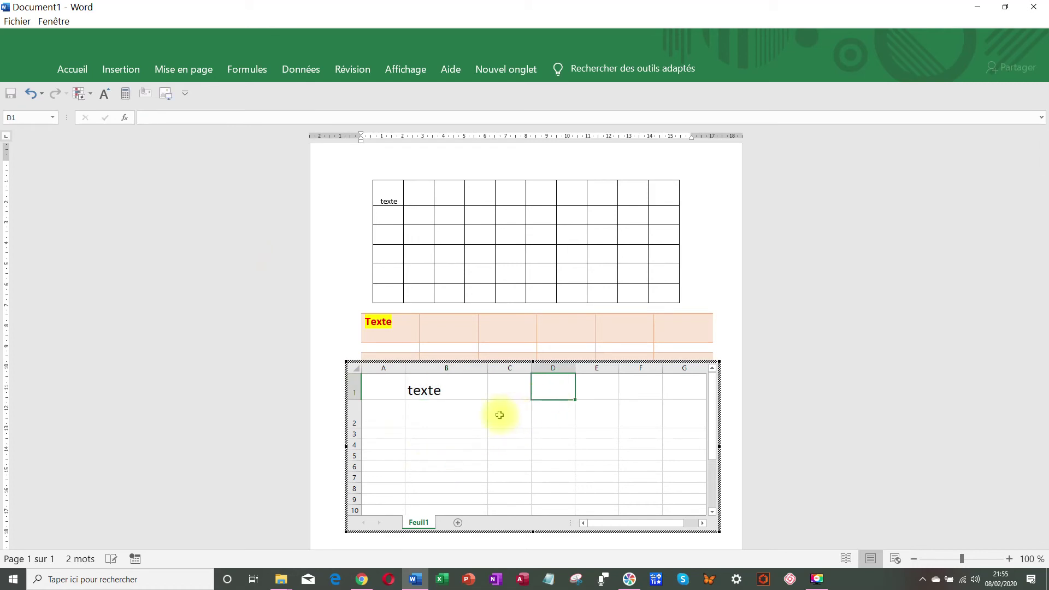
Step: Finish editing the embedded spreadsheet and shrink it proportionally to fit within the page margins
left_click(498, 391)
scroll(546, 441, "down", 1)
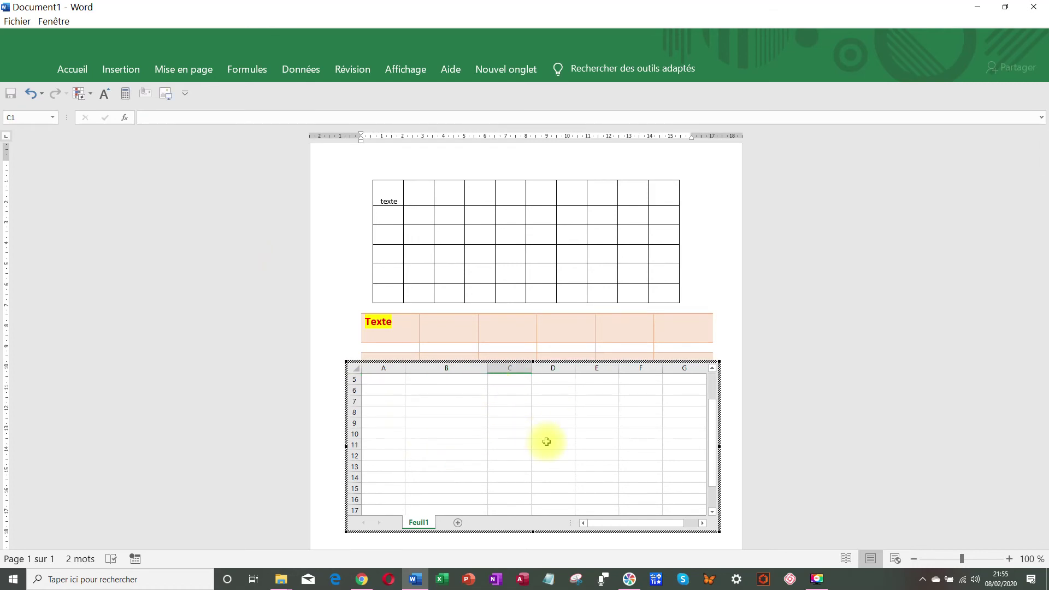
scroll(546, 441, "up", 1)
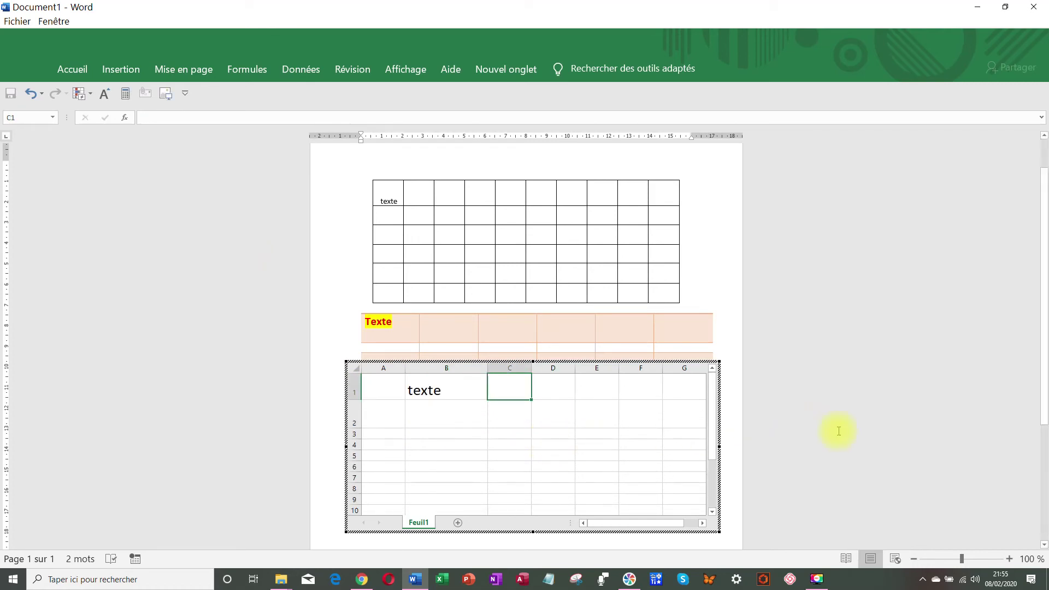
scroll(847, 433, "down", 3)
left_click(415, 487)
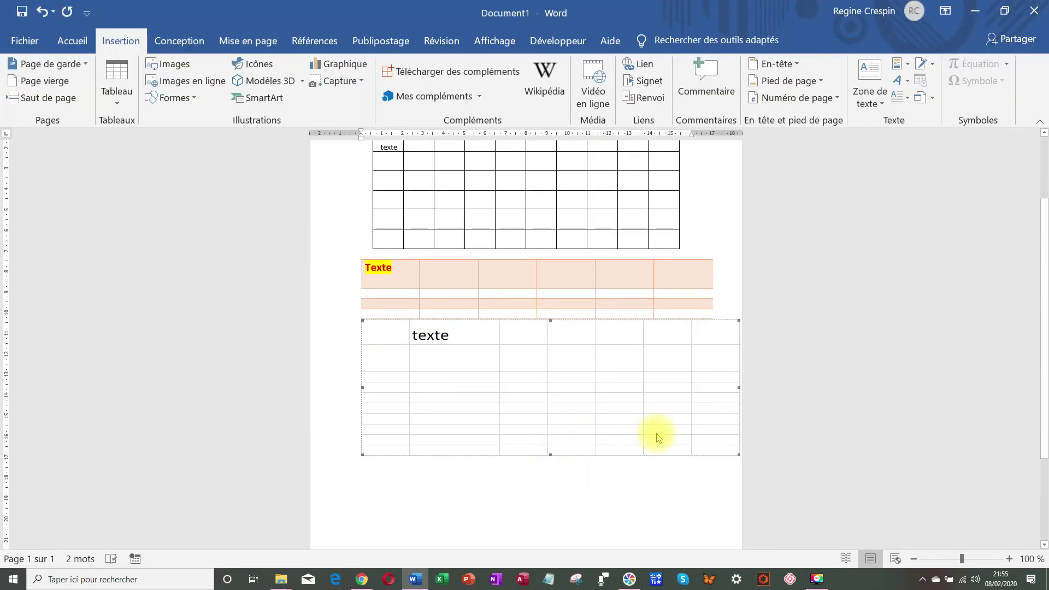
left_click(739, 457)
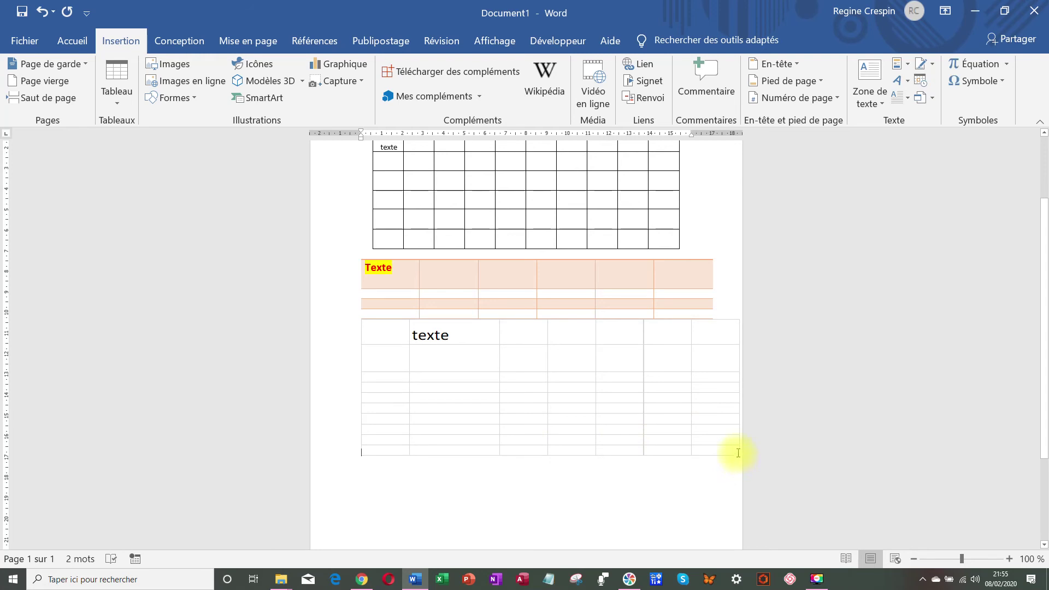
left_click(732, 448)
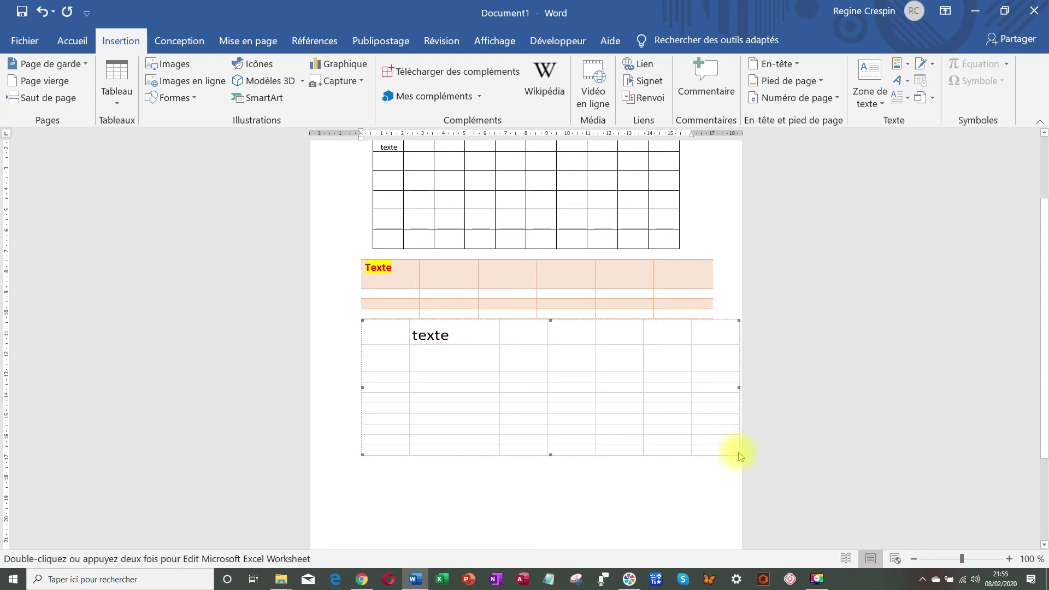
left_click_drag(738, 453, 666, 444)
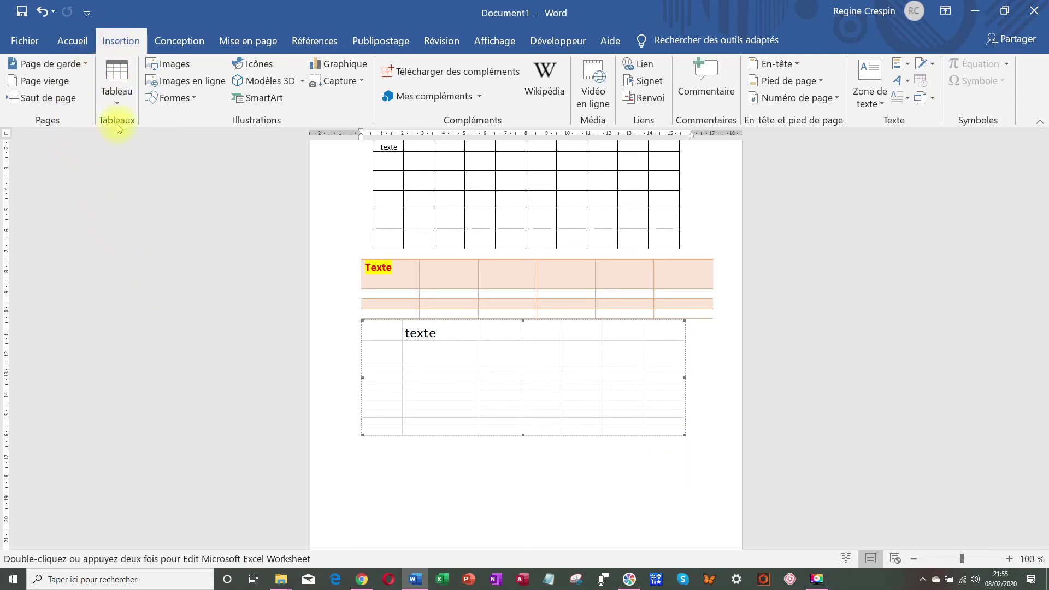
Step: Replace the selected spreadsheet object with the predefined quick table "Calendrier 3"
left_click(117, 101)
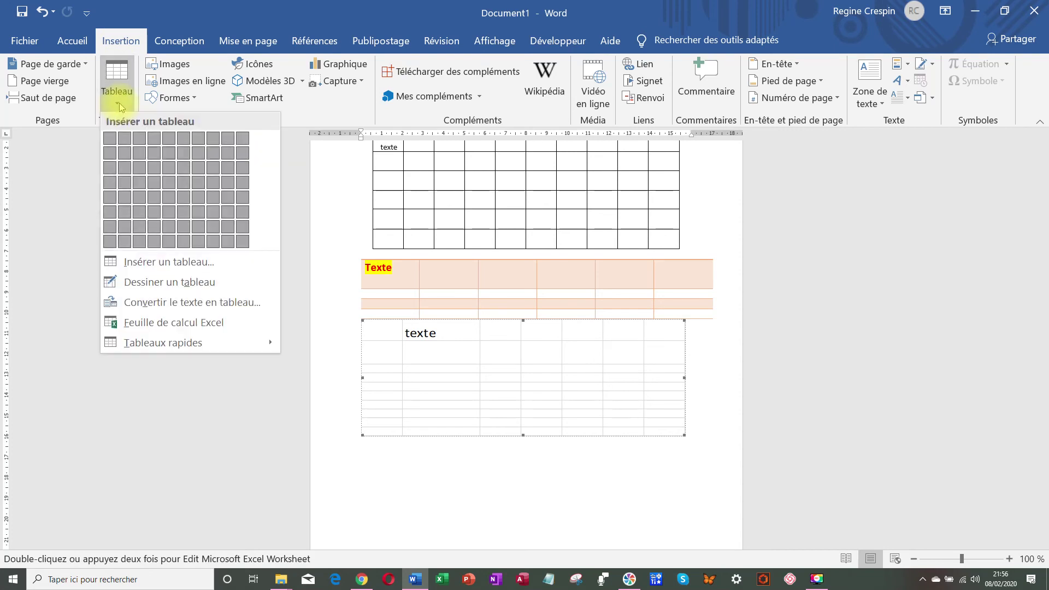
mouse_move(166, 348)
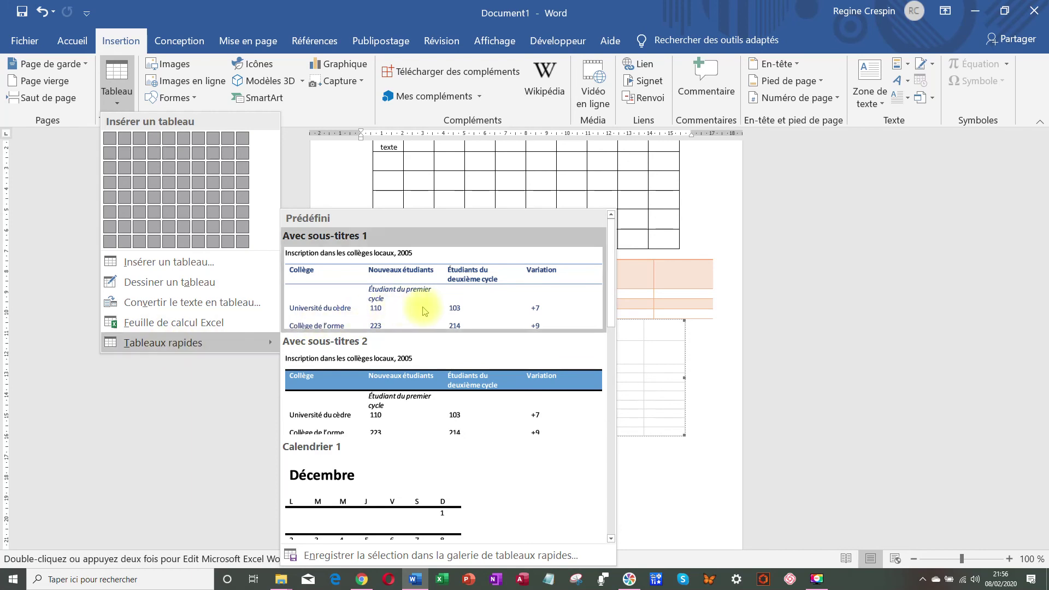
scroll(428, 404, "down", 5)
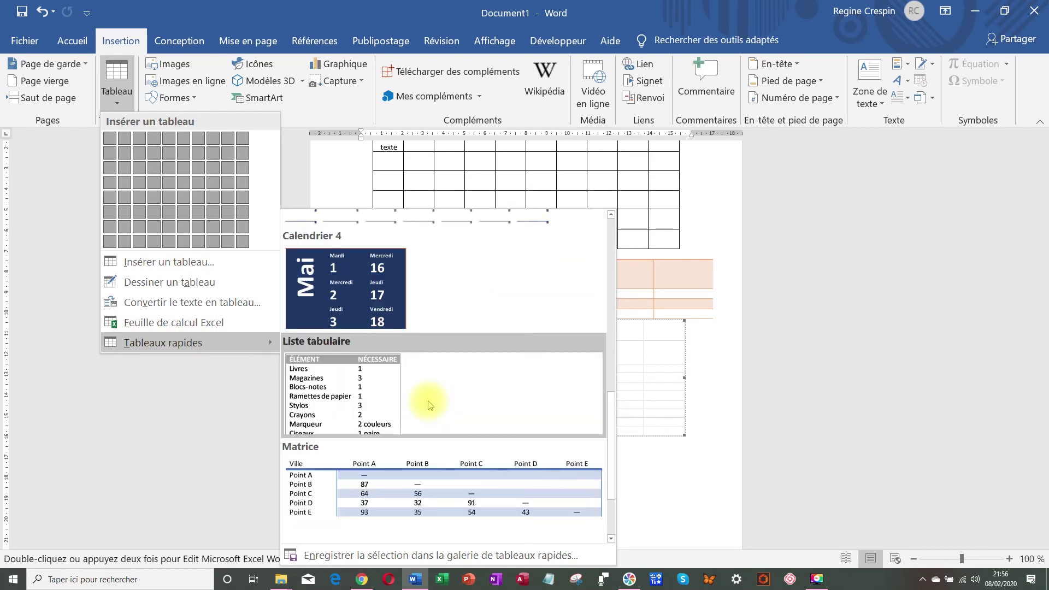
scroll(428, 404, "up", 2)
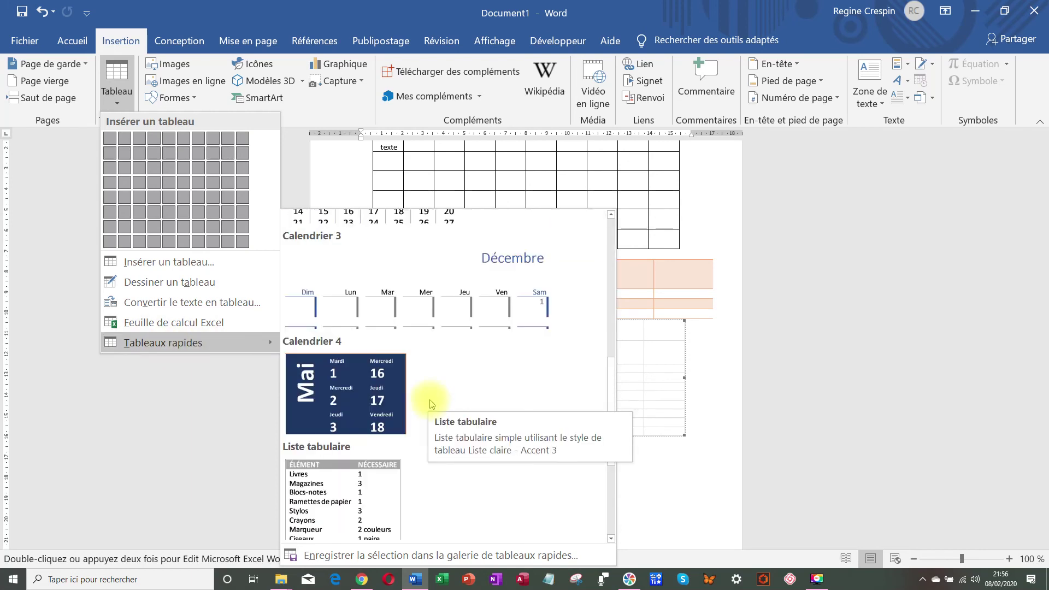
left_click(459, 317)
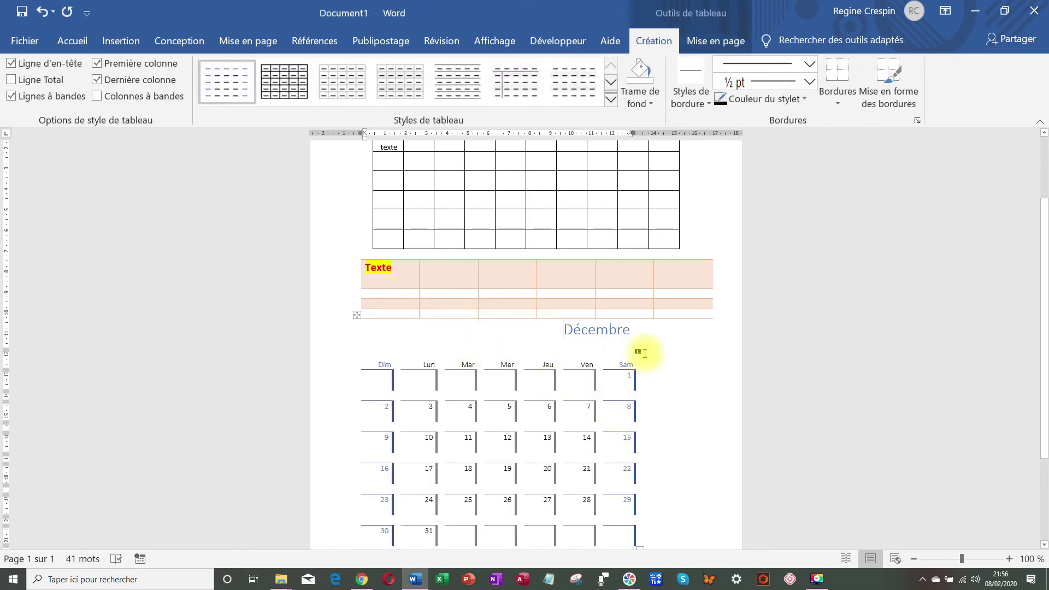
scroll(571, 421, "down", 1)
double_click(571, 429)
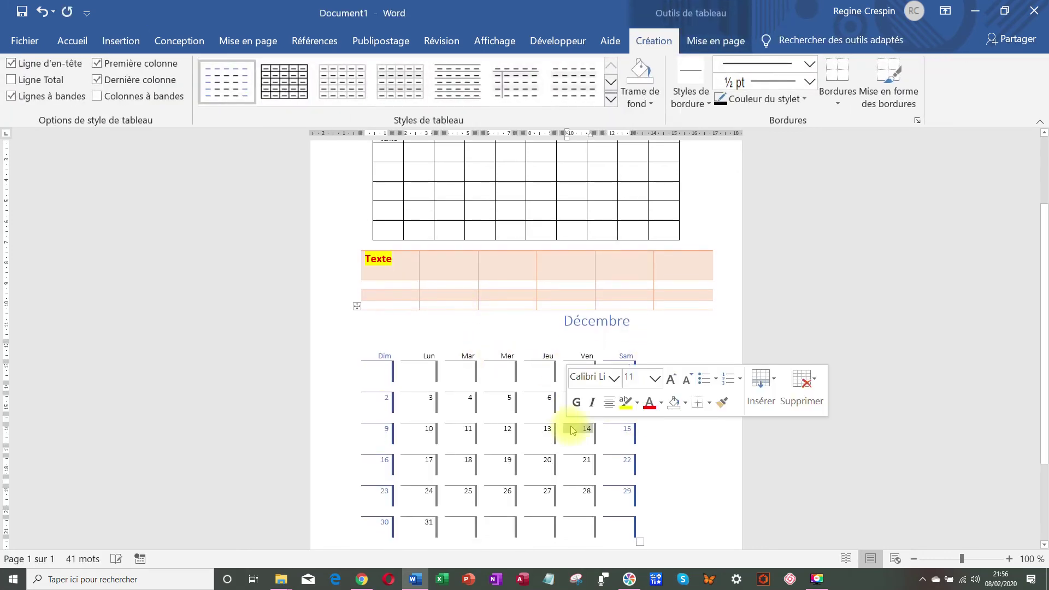
left_click(687, 449)
scroll(499, 397, "down", 2)
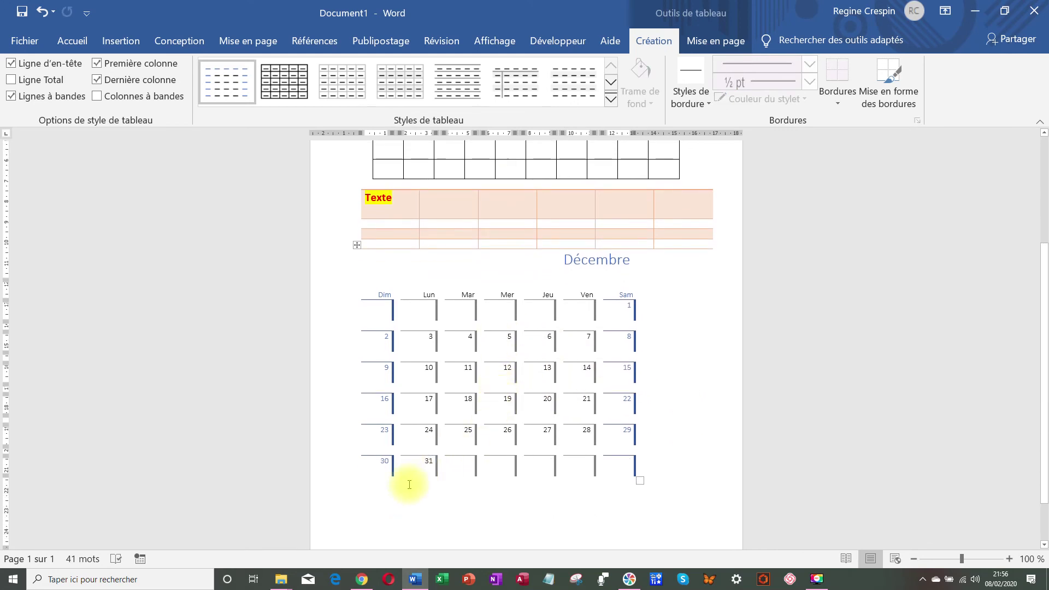
Step: Add the text "Rendez-vous" before the number in the calendar's 30 December cell
left_click(381, 473)
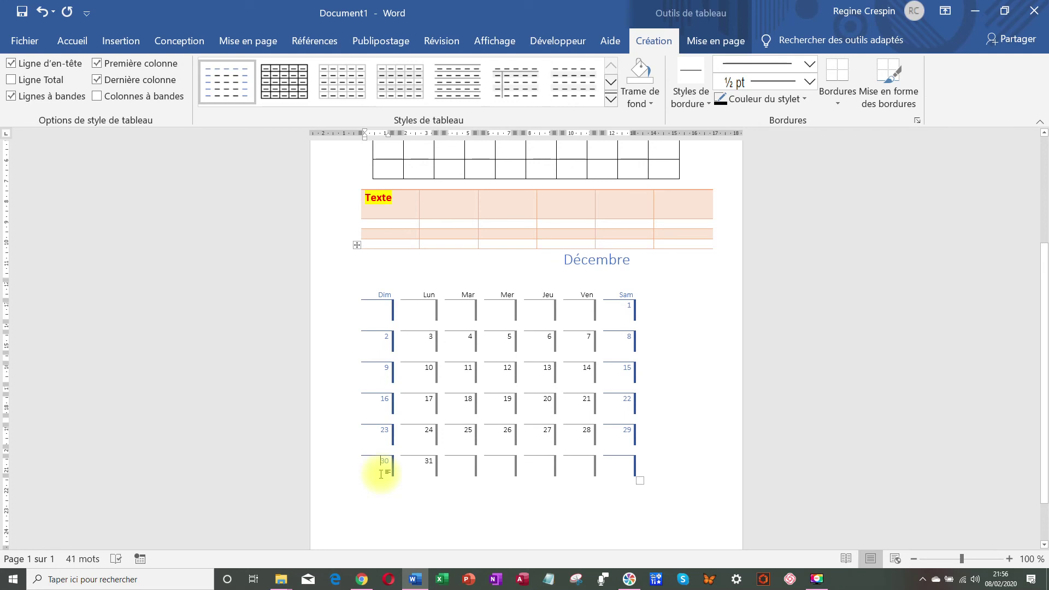
type("rende")
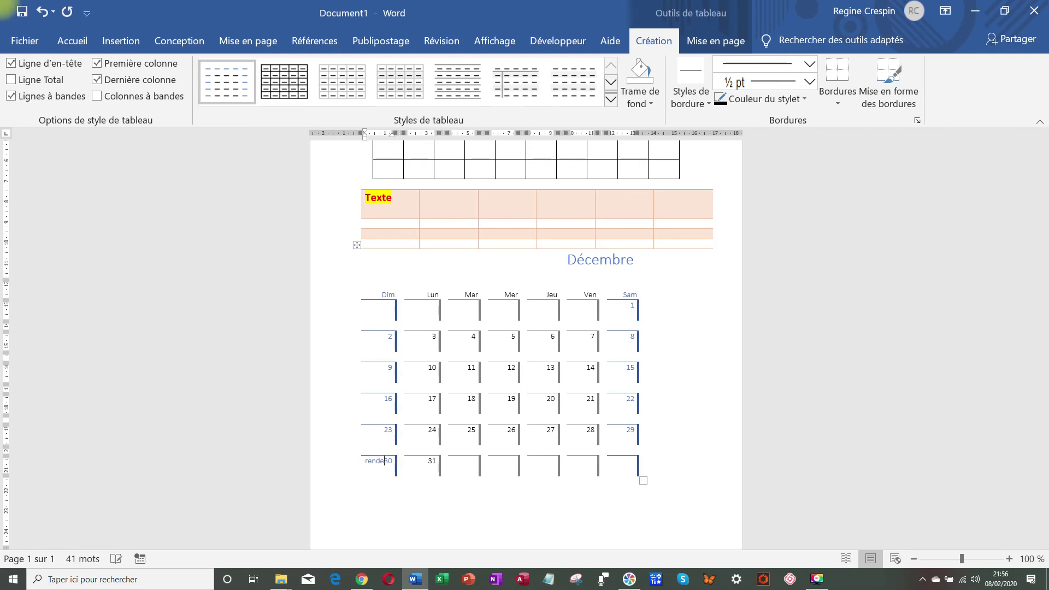
type("z-")
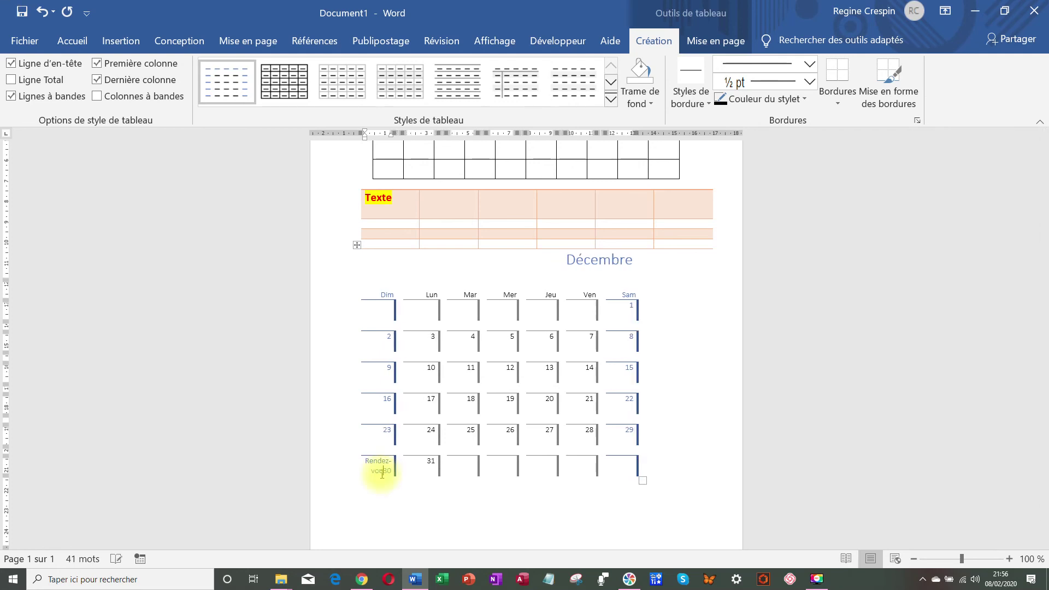
type("vous")
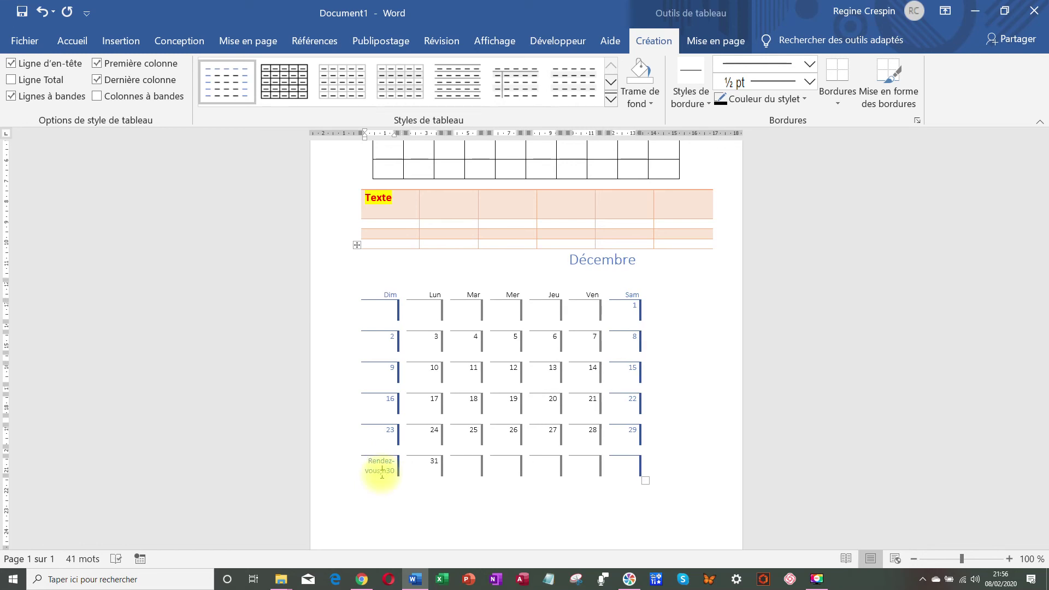
Step: Extend the appointment text in the calendar's 30 December cell to read "Rendez-vous, chez le médecin" before the number
key("BackSpace")
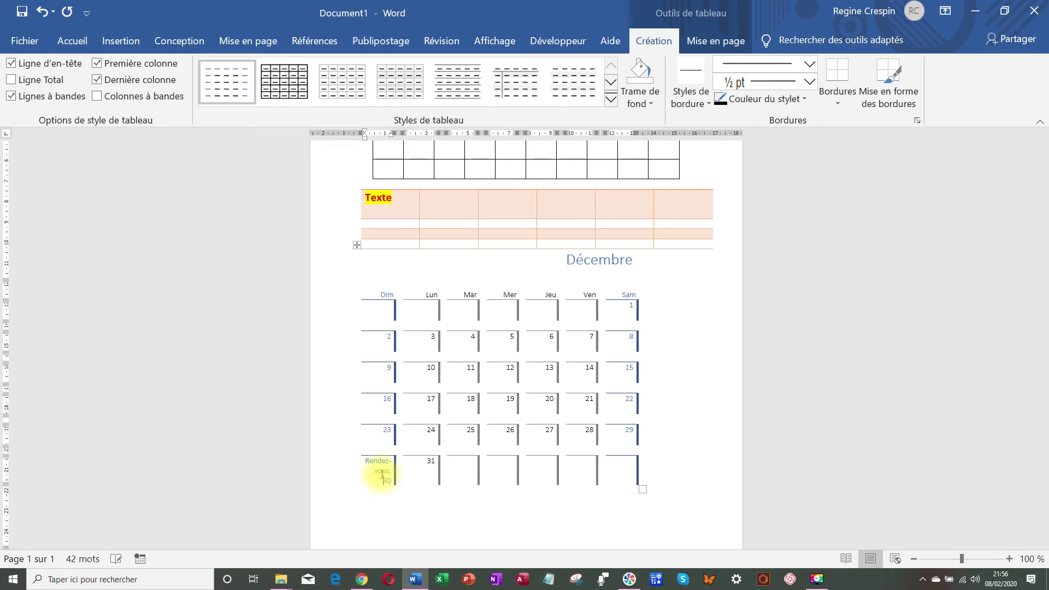
key("BackSpace")
type(", chez le médecin")
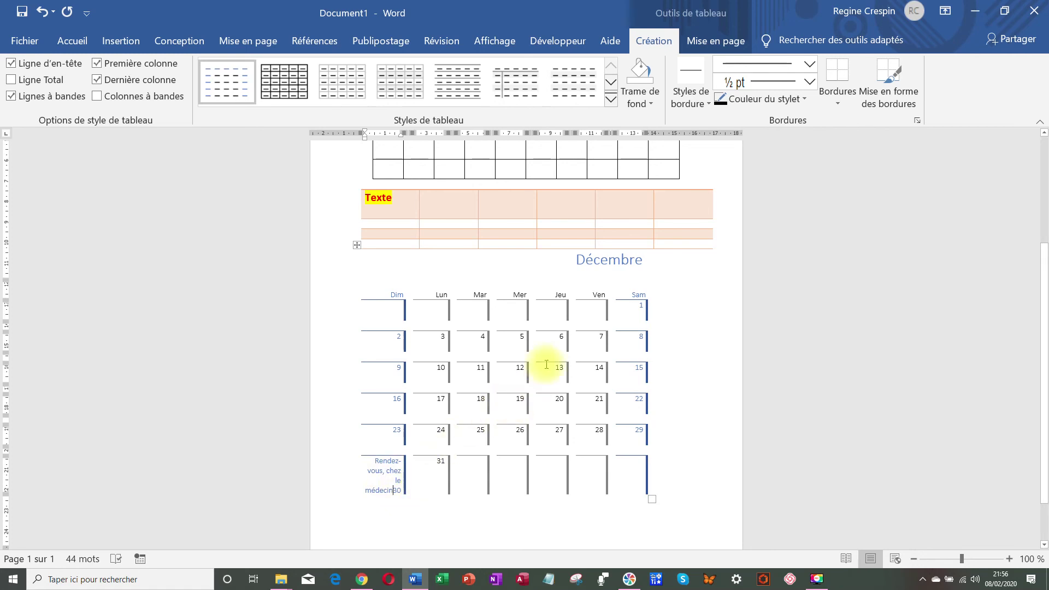
scroll(538, 353, "down", 2)
left_click(636, 356)
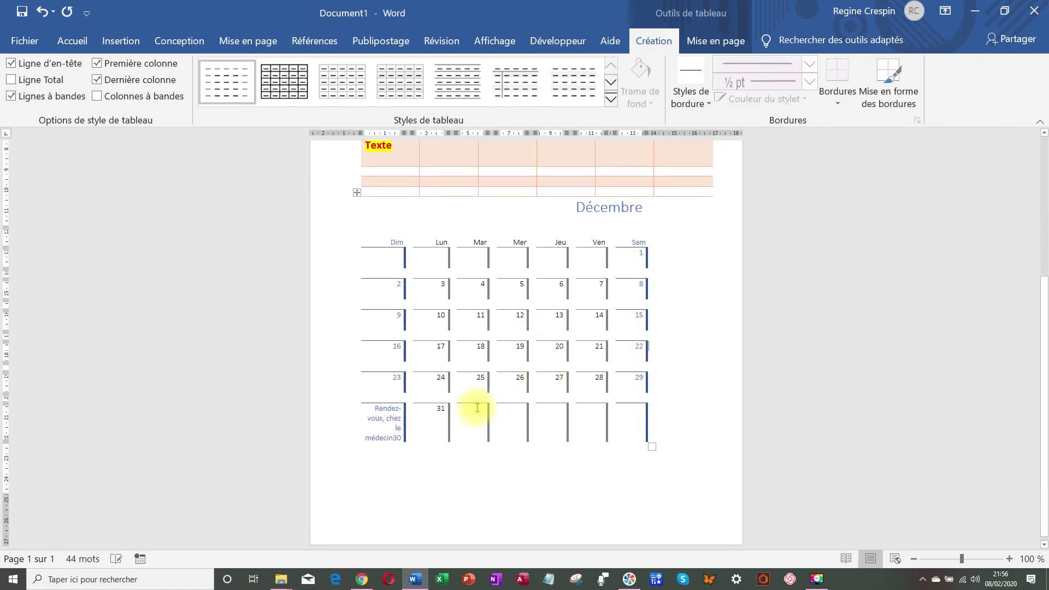
scroll(471, 420, "up", 4)
scroll(470, 422, "up", 4)
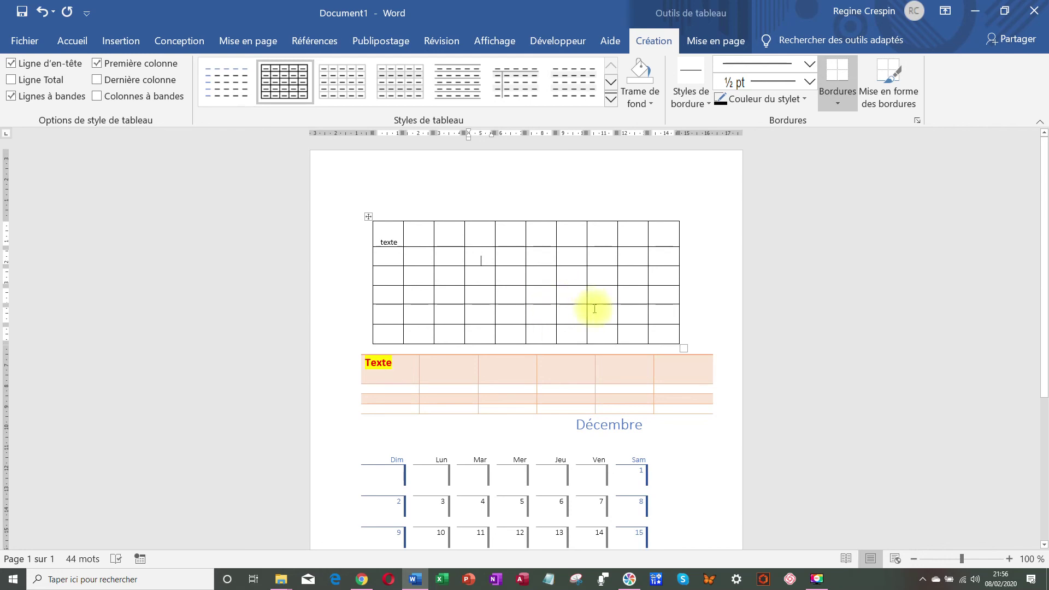
scroll(568, 336, "down", 4)
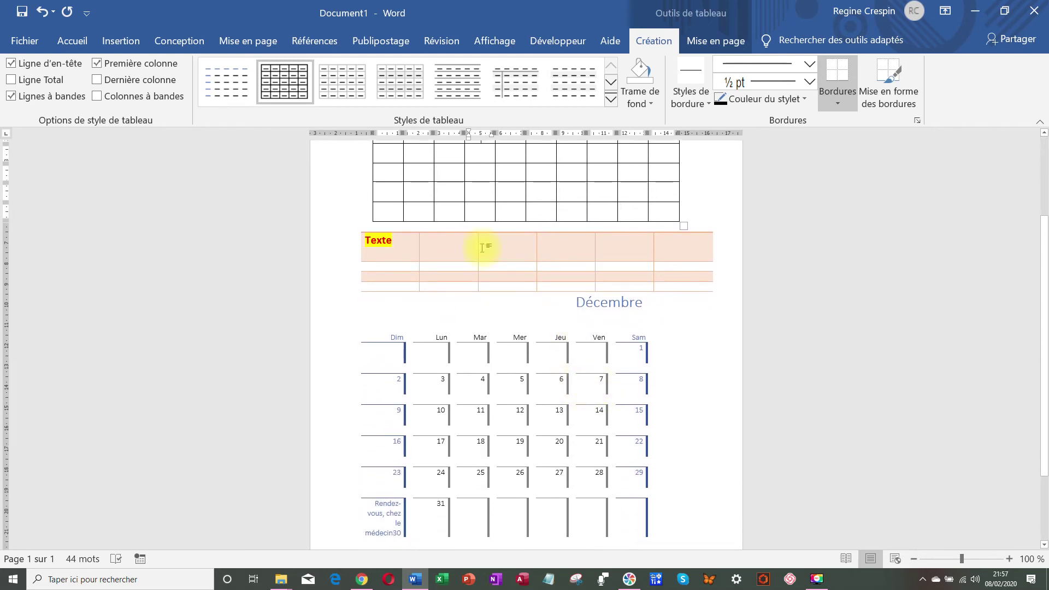
scroll(569, 386, "up", 3)
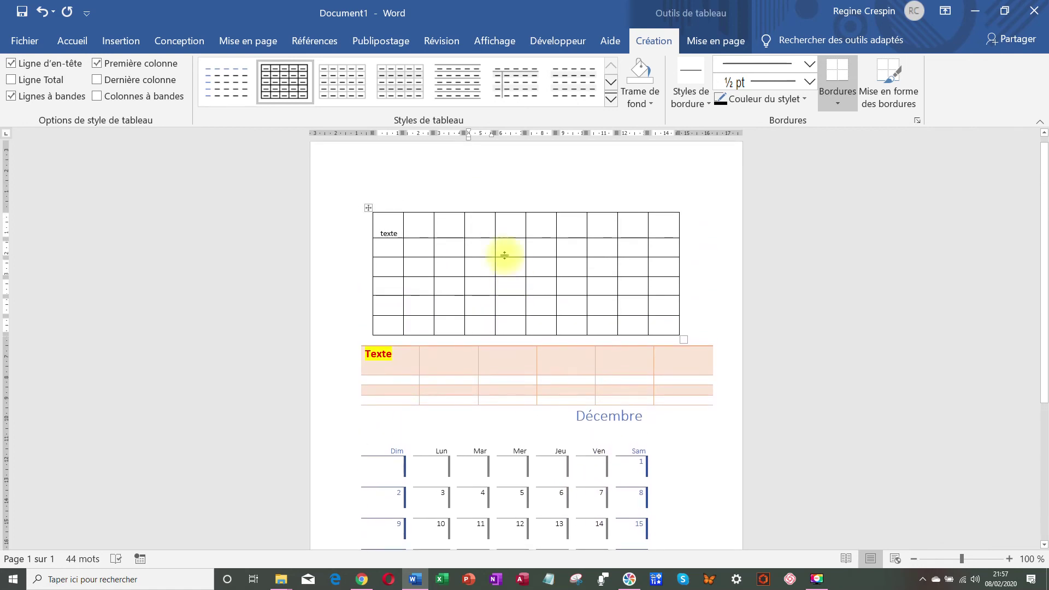